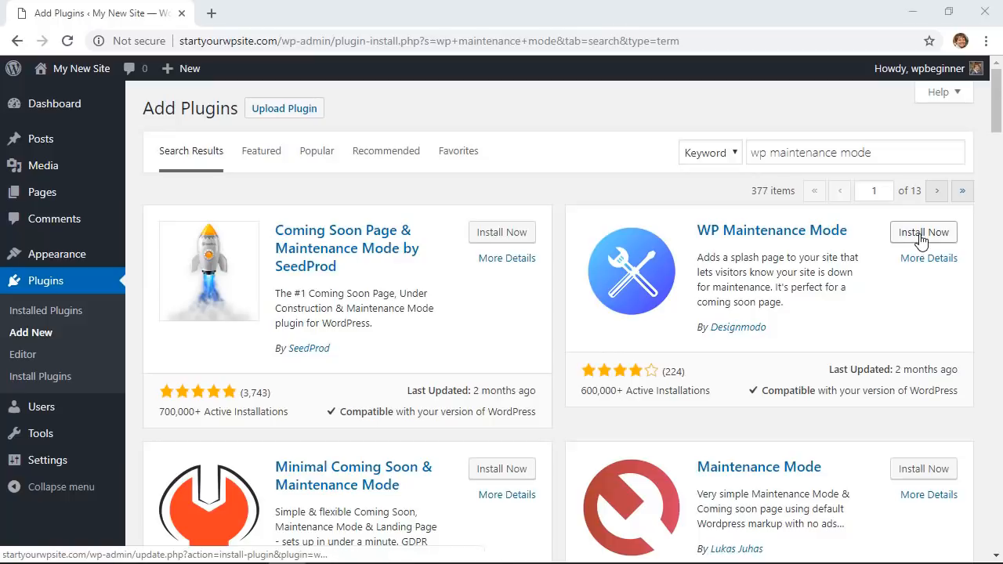
# Step: Install and activate the WP Maintenance Mode plugin by Designmodo, and open its settings page
pyautogui.click(921, 235)
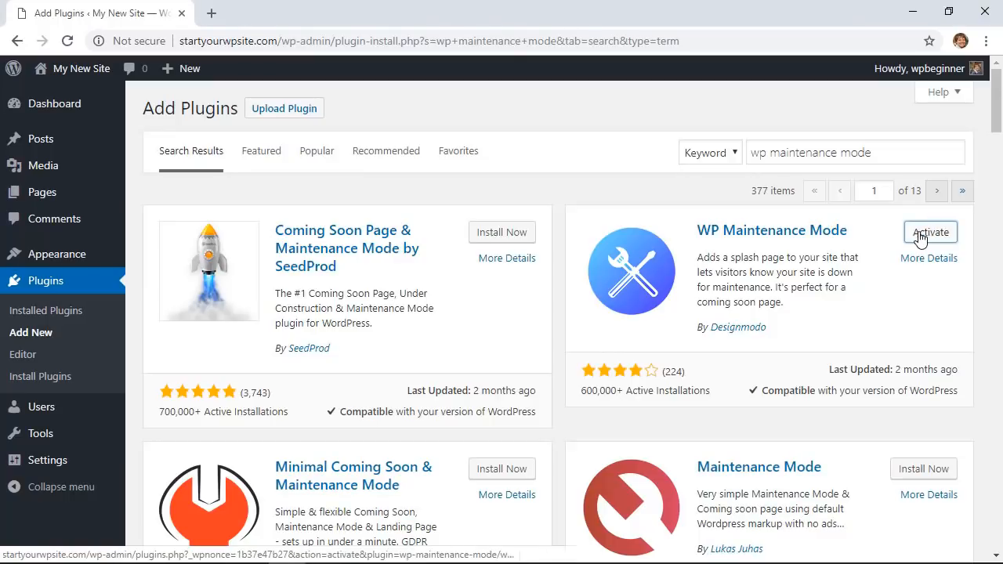
pyautogui.click(926, 235)
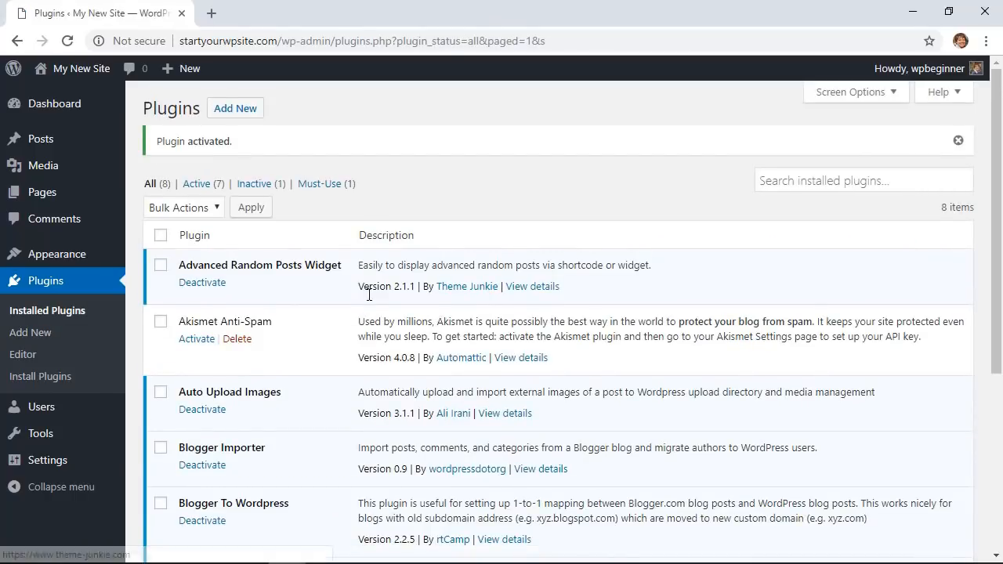
pyautogui.moveTo(40, 459)
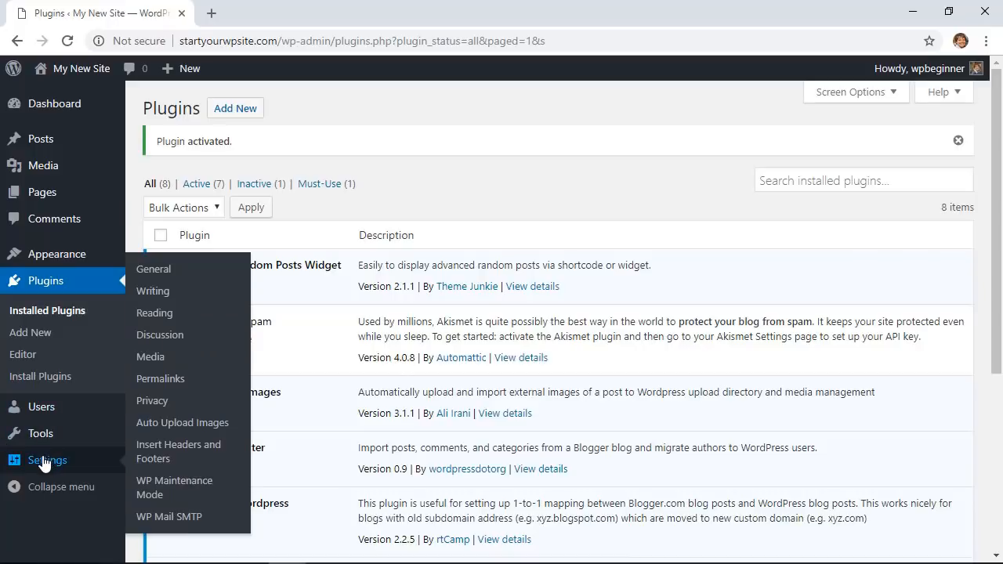
pyautogui.click(145, 501)
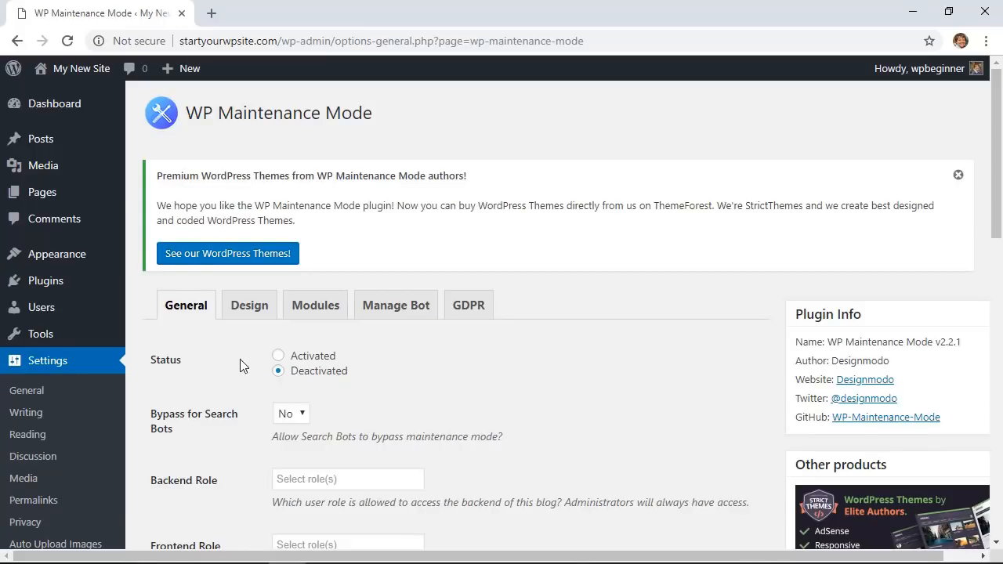
# Step: Set the maintenance mode status to Activated and Bypass for Search Bots to Yes, and save the general settings
pyautogui.scroll(-3, 240, 359)
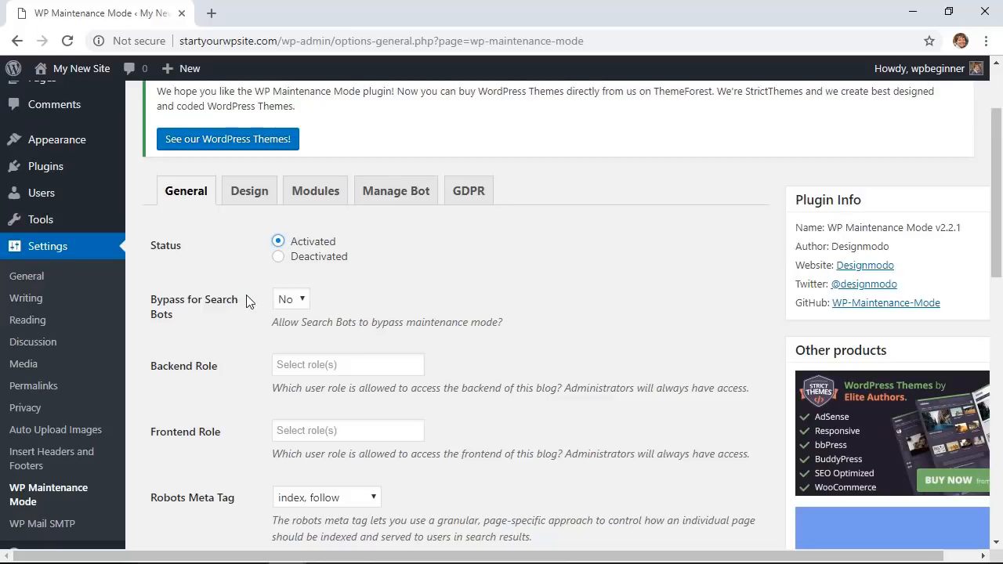
pyautogui.click(290, 299)
pyautogui.click(292, 322)
pyautogui.scroll(-4, 264, 311)
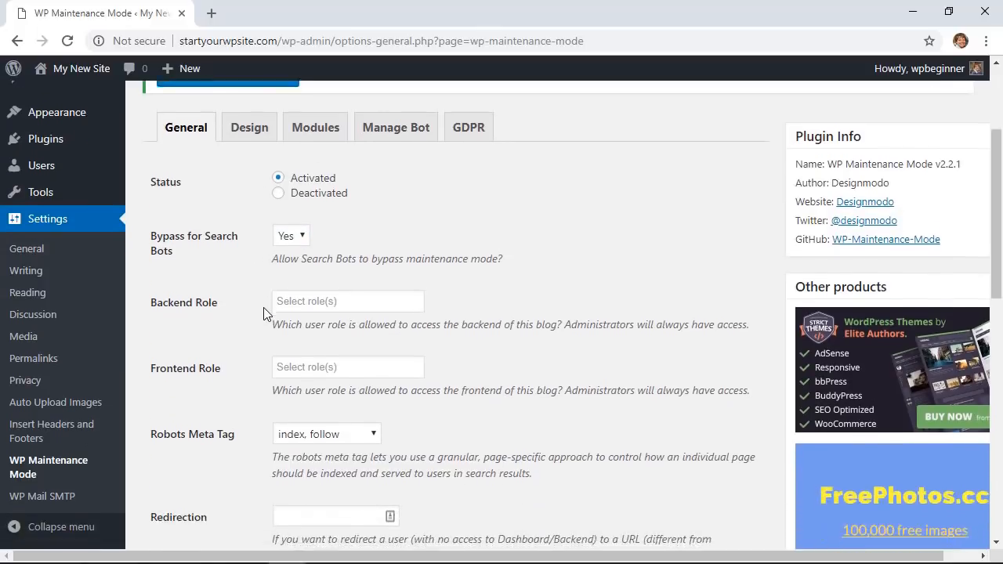
pyautogui.scroll(-4, 263, 307)
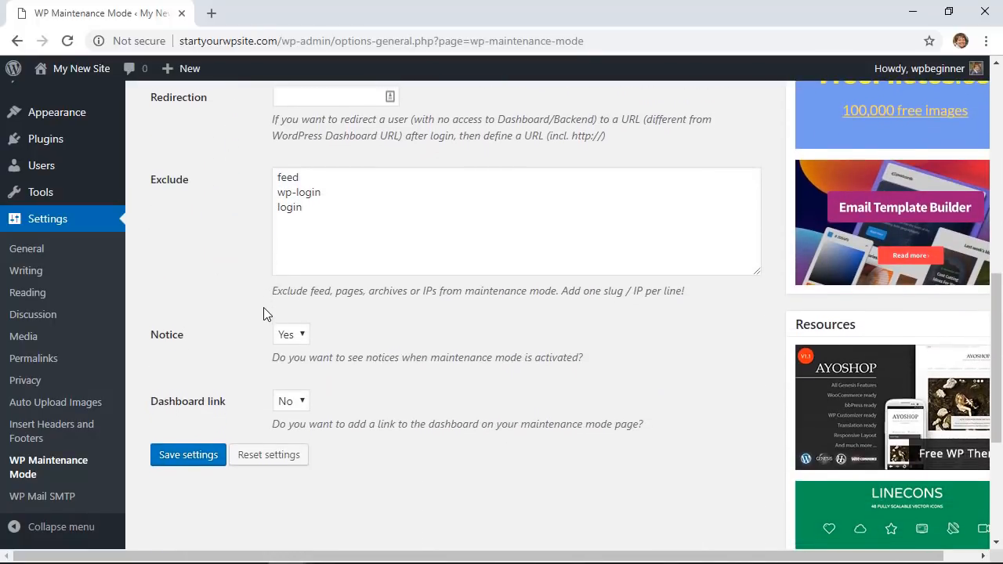
pyautogui.click(181, 361)
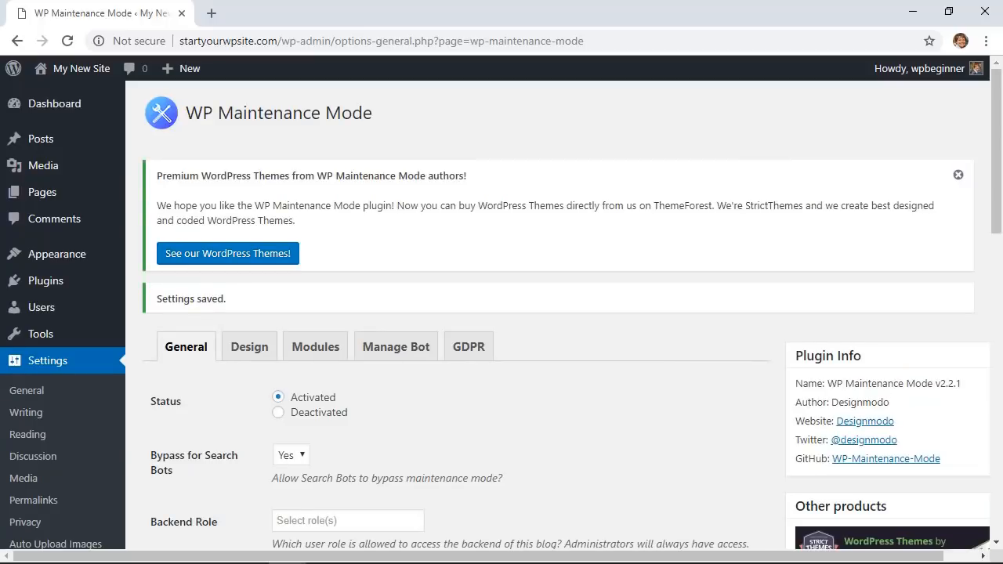
# Step: Change the heading in the maintenance page's design settings to "We'll Be Right Back!"
pyautogui.scroll(-2, 518, 316)
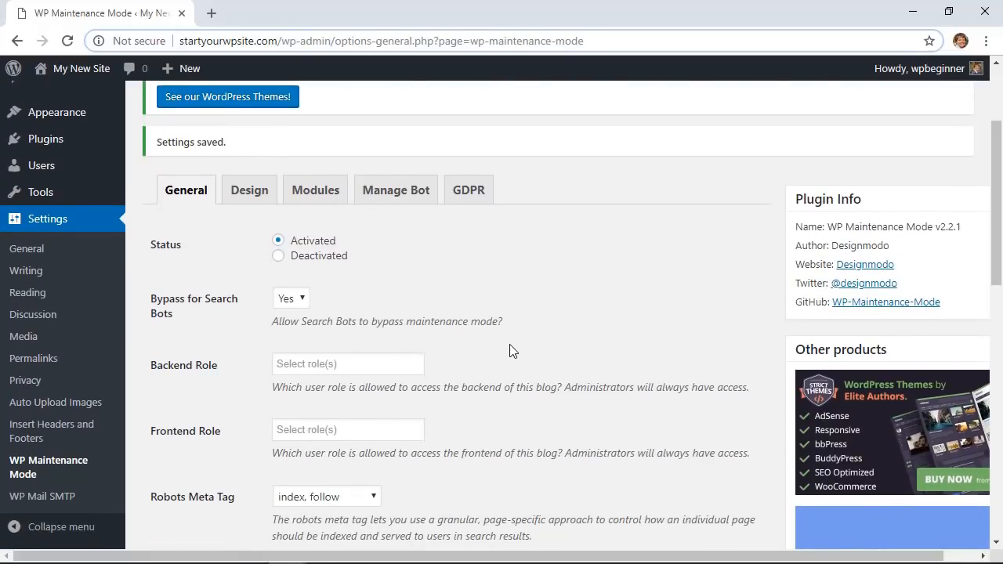
pyautogui.click(248, 206)
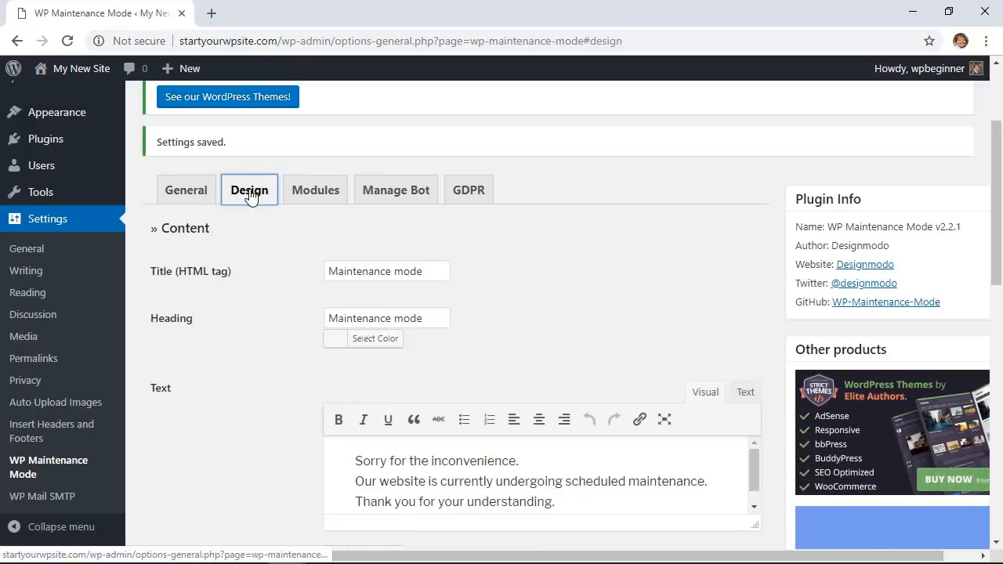
pyautogui.scroll(-1, 266, 257)
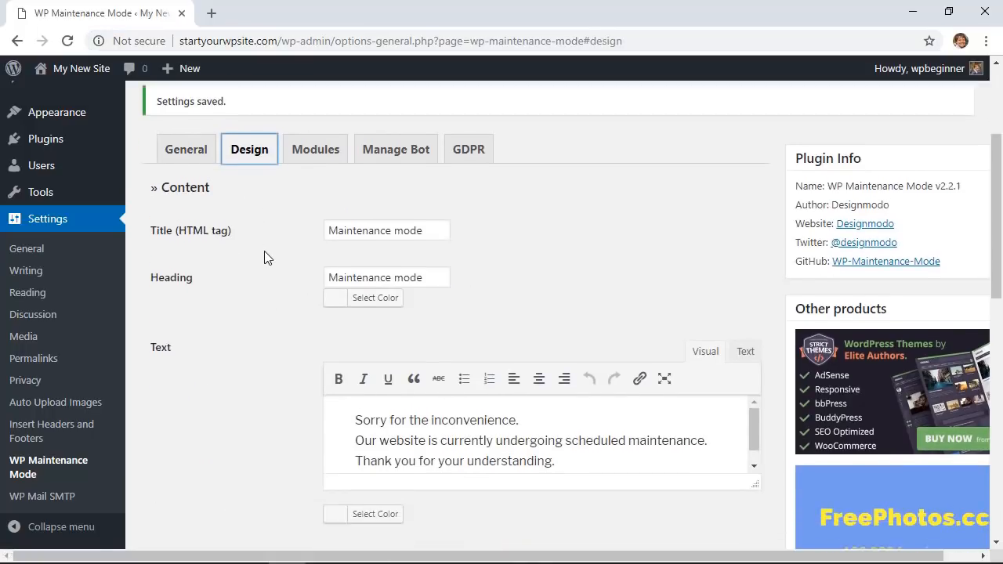
pyautogui.scroll(-1, 264, 257)
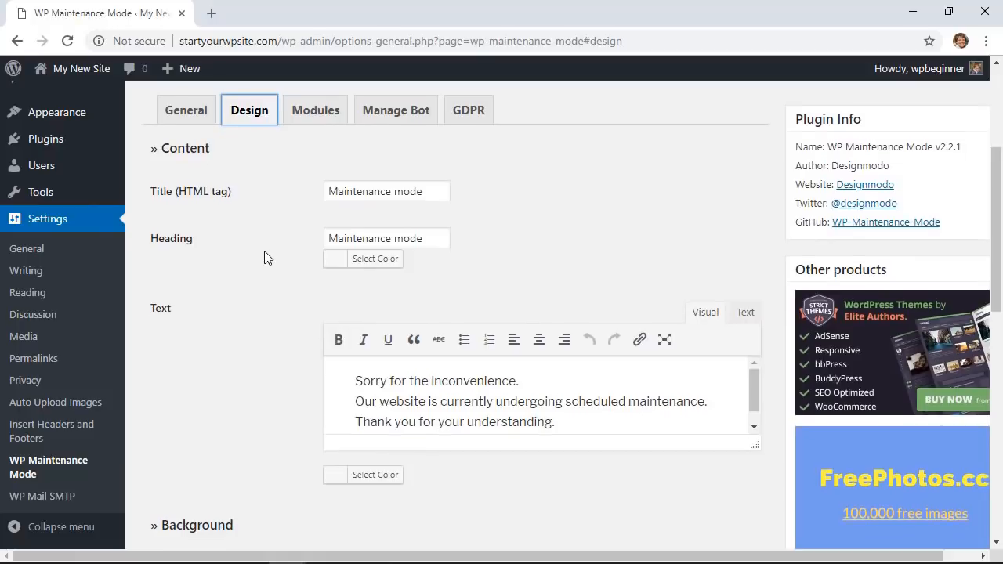
pyautogui.tripleClick(427, 240)
pyautogui.write("We'll Be Right Back!")
# Step: Replace the page text with "Our website is currently undergoing scheduled maintenance." and, on a new paragraph, "Thank you for understanding"
pyautogui.scroll(-2, 278, 243)
pyautogui.moveTo(556, 329); pyautogui.dragTo(321, 248)
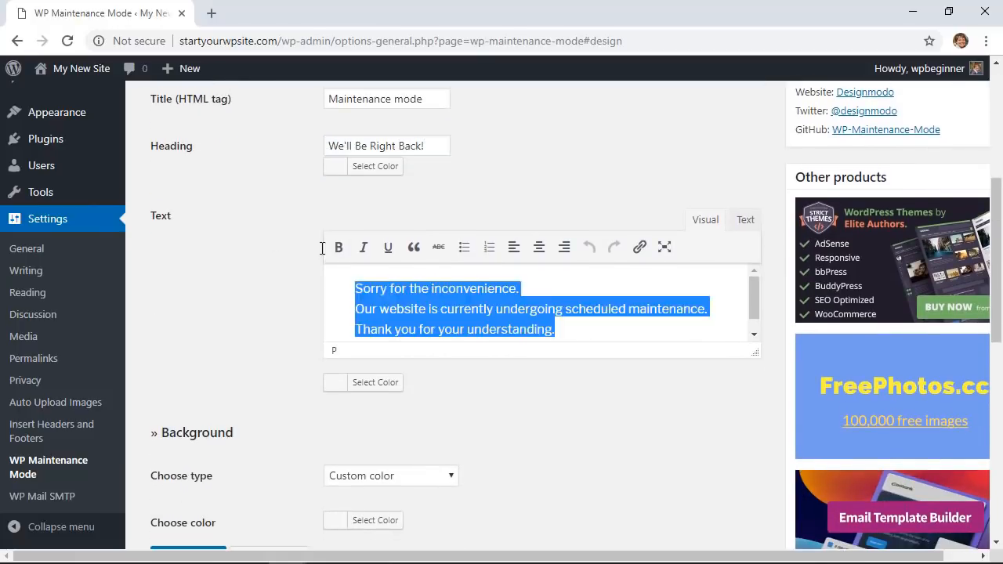
pyautogui.write('Our website is currently undergoing scheduled maintenance')
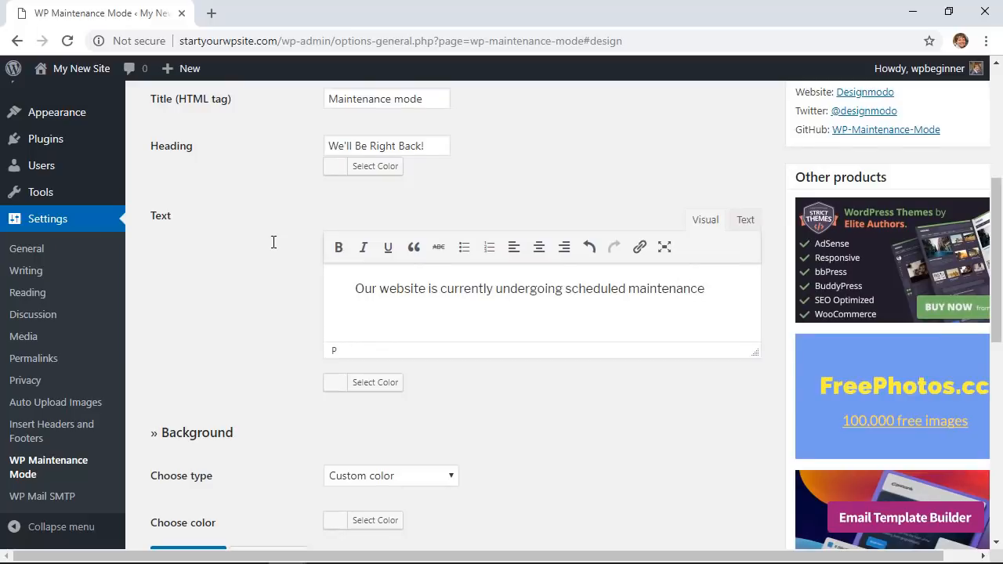
pyautogui.write('.')
pyautogui.press('Return')
pyautogui.write('Thank you for understanding')
# Step: Set the background type to Predefined background and save the design settings
pyautogui.scroll(-3, 274, 242)
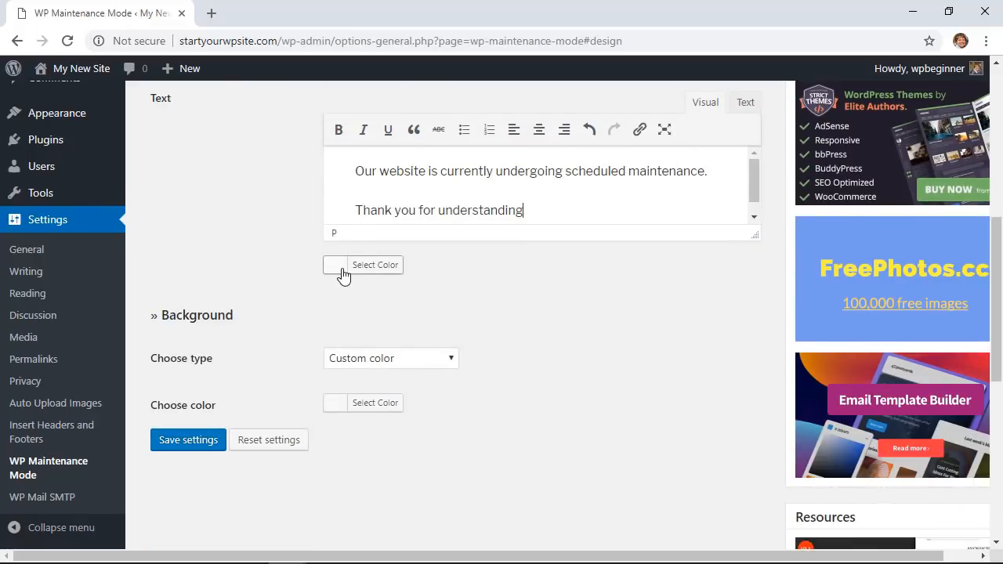
pyautogui.scroll(-1, 283, 261)
pyautogui.click(369, 309)
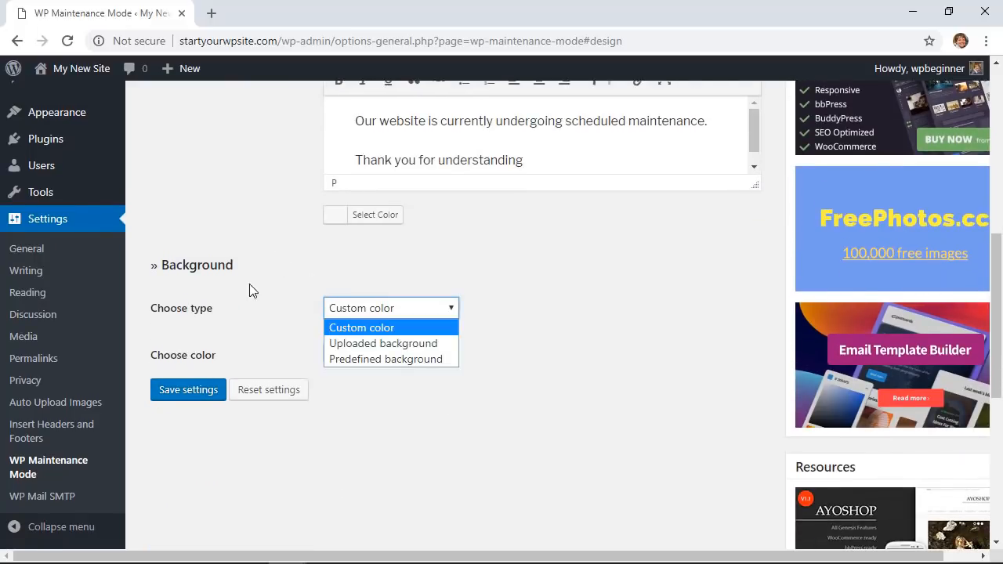
pyautogui.click(343, 360)
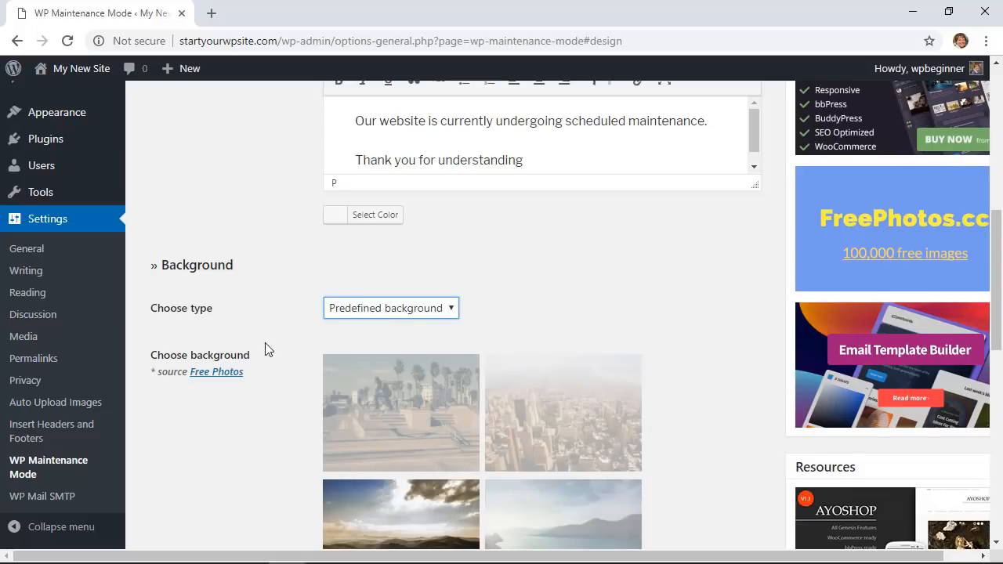
pyautogui.scroll(-2, 265, 344)
pyautogui.scroll(-4, 227, 368)
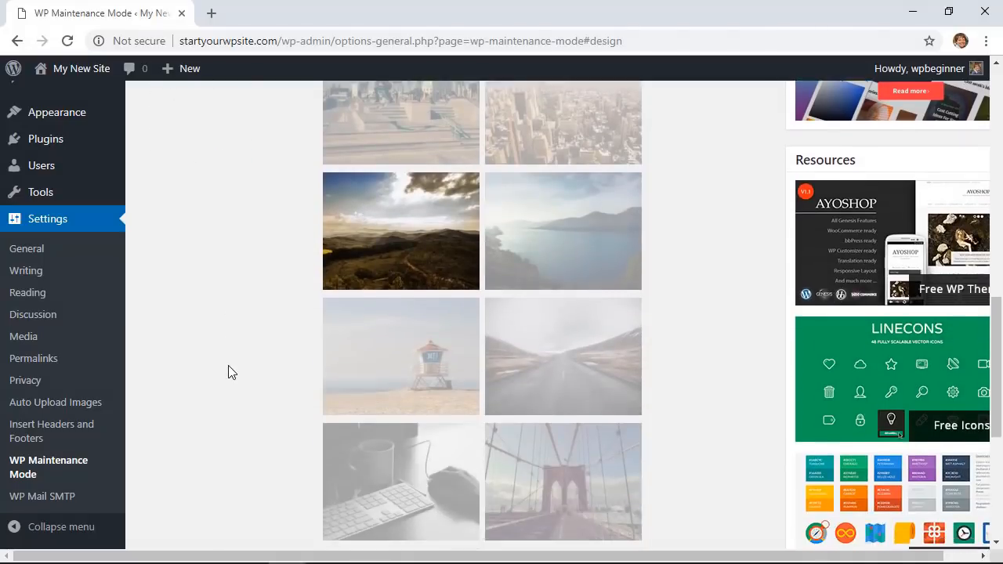
pyautogui.scroll(-7, 228, 372)
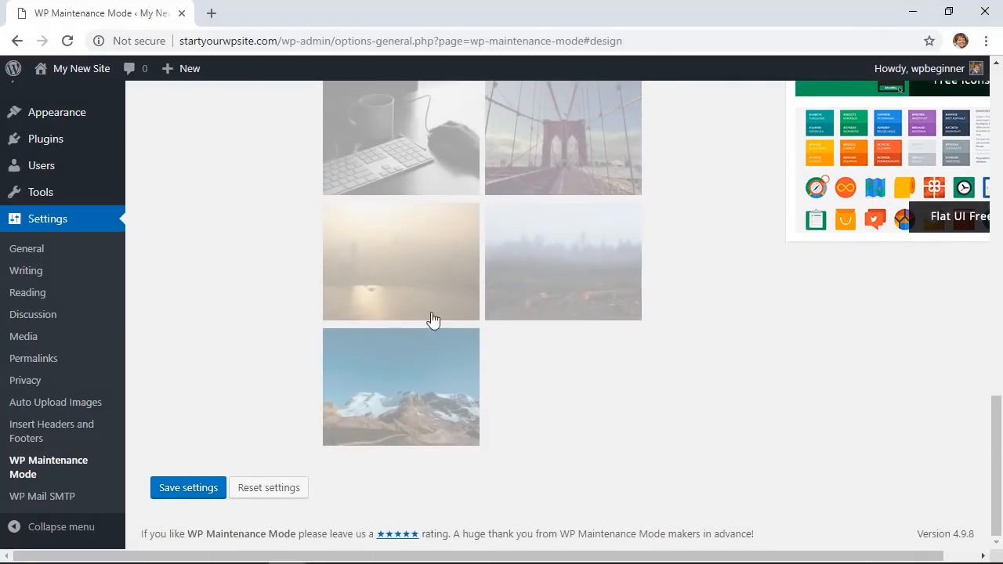
pyautogui.click(188, 491)
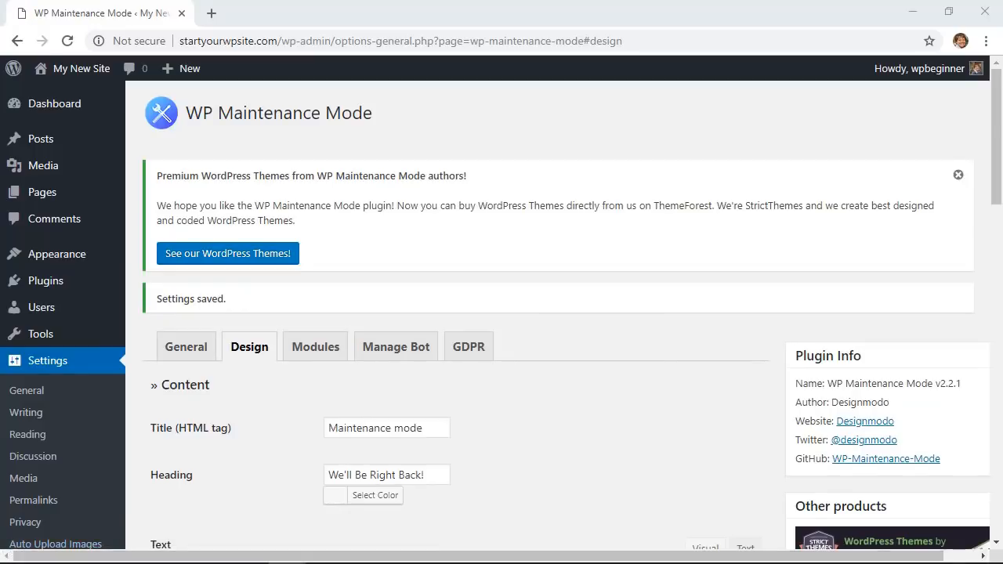
# Step: Enable the countdown in the maintenance page's module settings by setting Show countdown to Yes
pyautogui.click(314, 348)
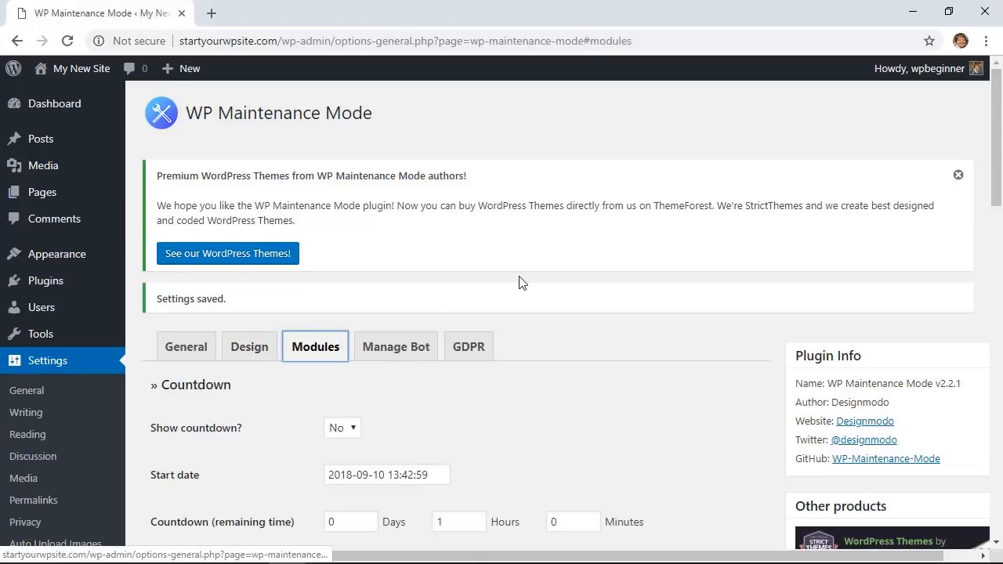
pyautogui.scroll(-3, 523, 282)
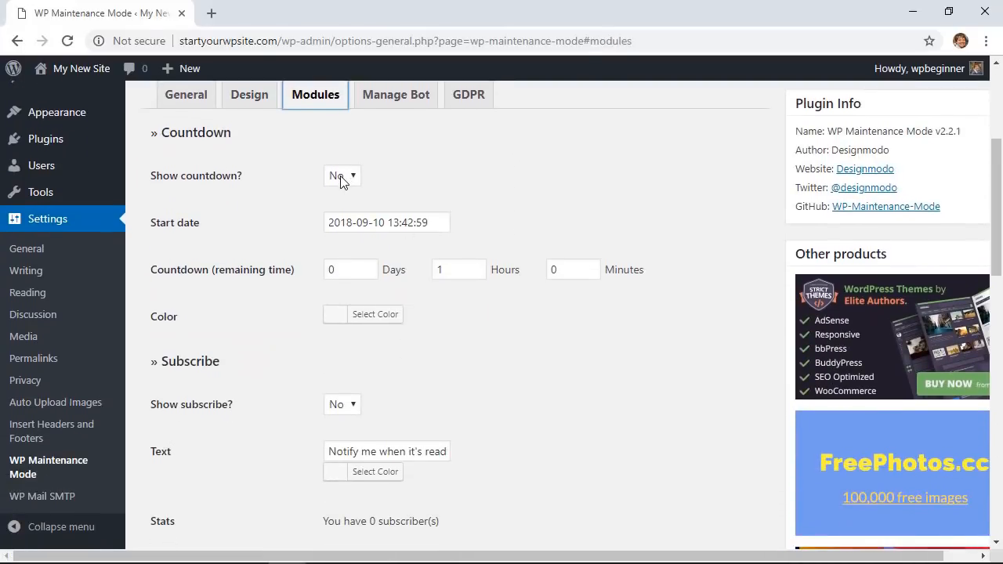
pyautogui.click(340, 177)
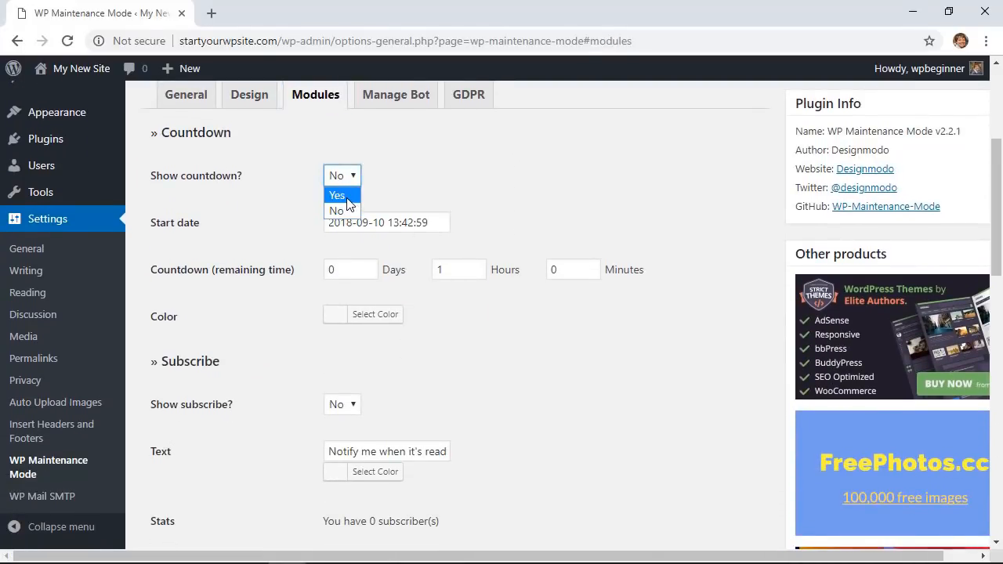
pyautogui.click(338, 196)
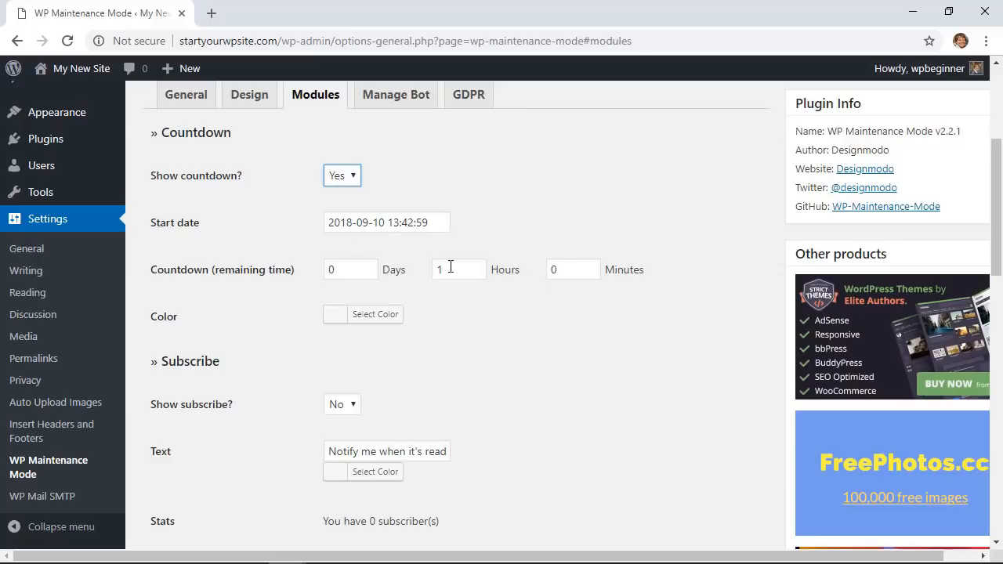
# Step: Enable the subscribe form on the maintenance page by setting Show subscribe to Yes
pyautogui.scroll(-2, 270, 292)
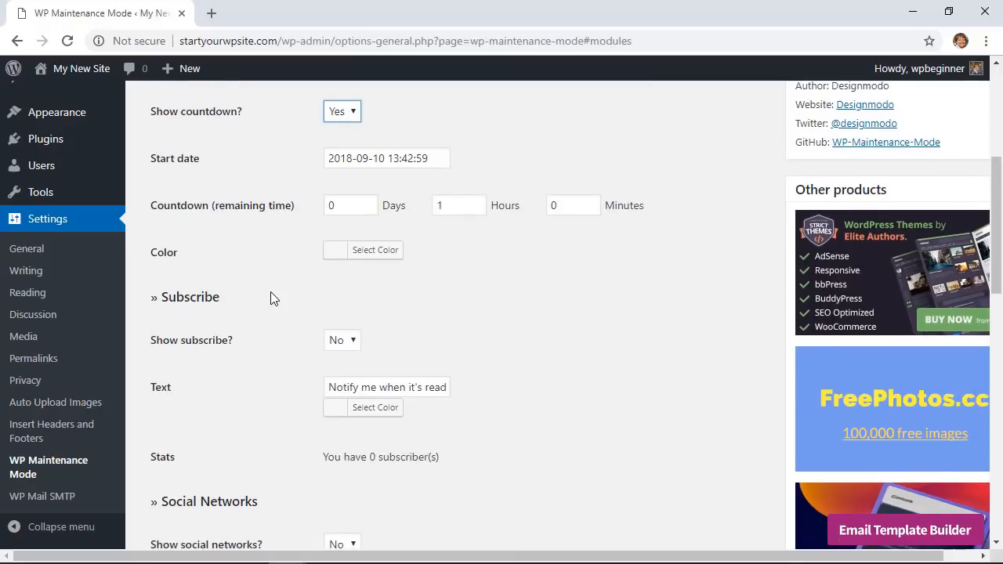
pyautogui.scroll(-1, 270, 295)
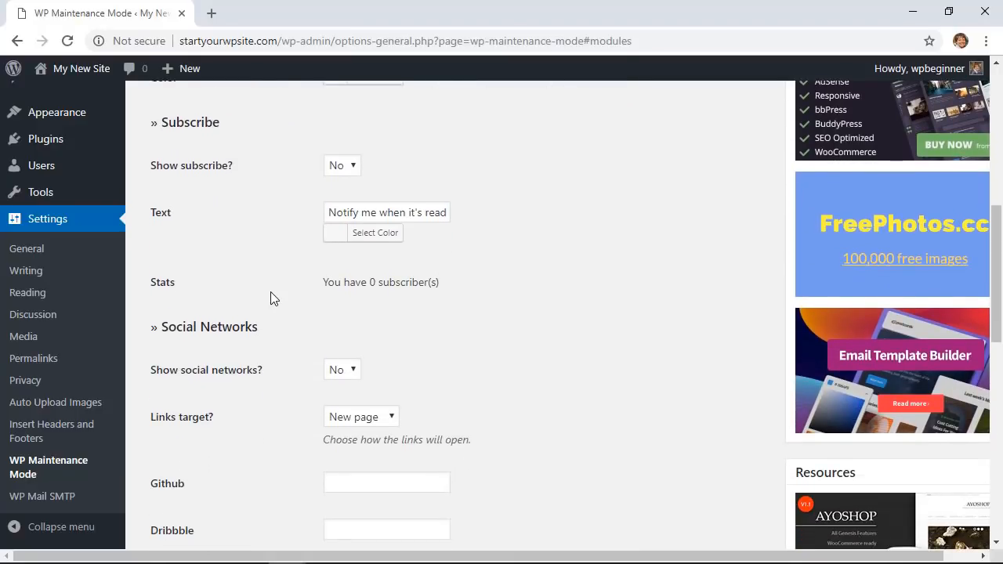
pyautogui.click(352, 168)
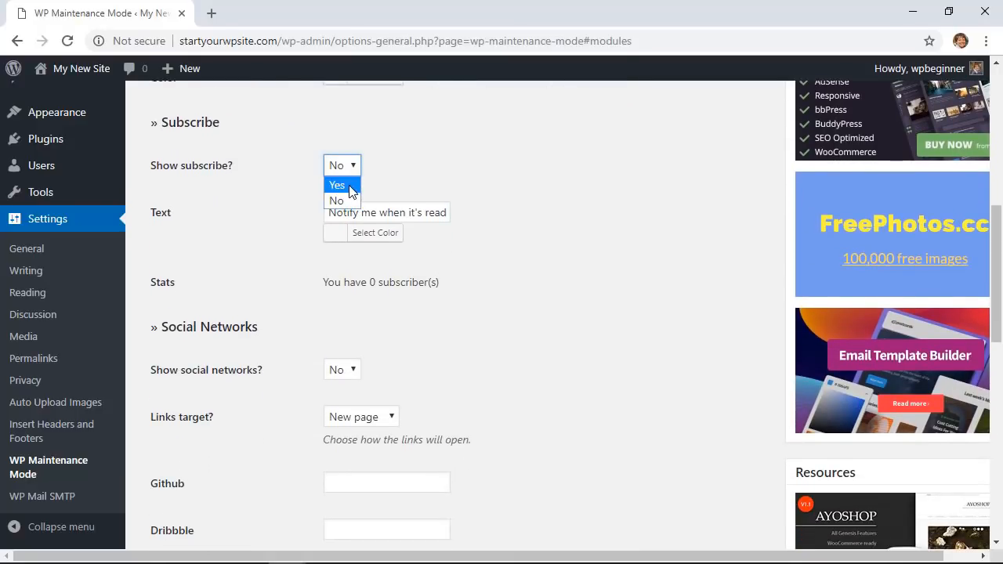
pyautogui.click(351, 185)
# Step: Look through the social network, contact and Google Analytics options, and save the module settings
pyautogui.scroll(-2, 245, 244)
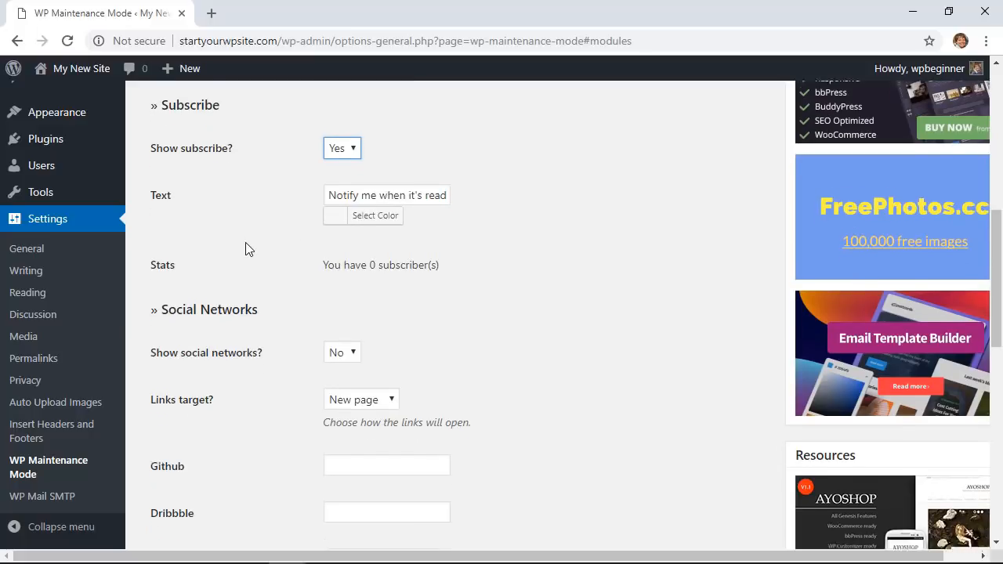
pyautogui.scroll(-1, 245, 250)
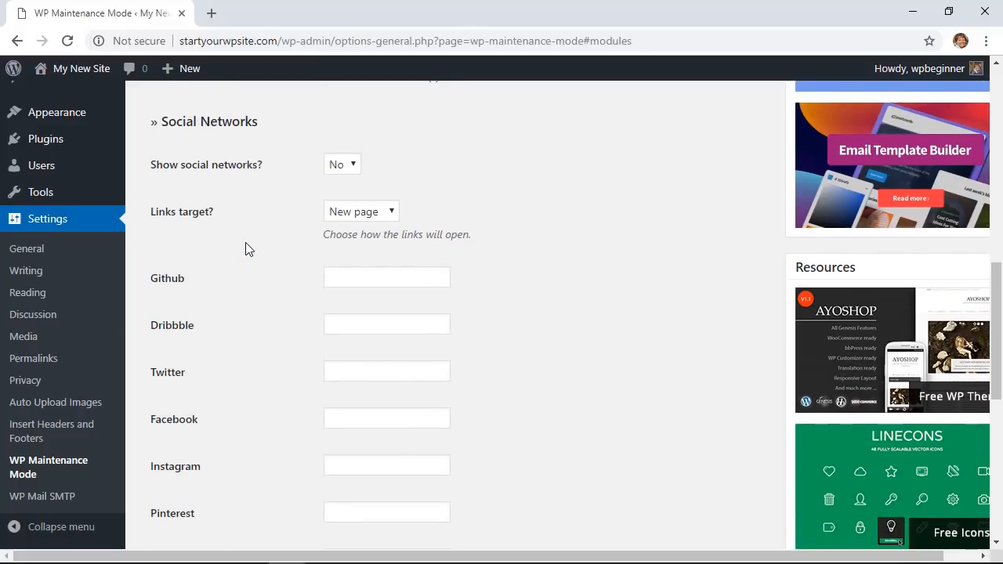
pyautogui.scroll(-1, 246, 249)
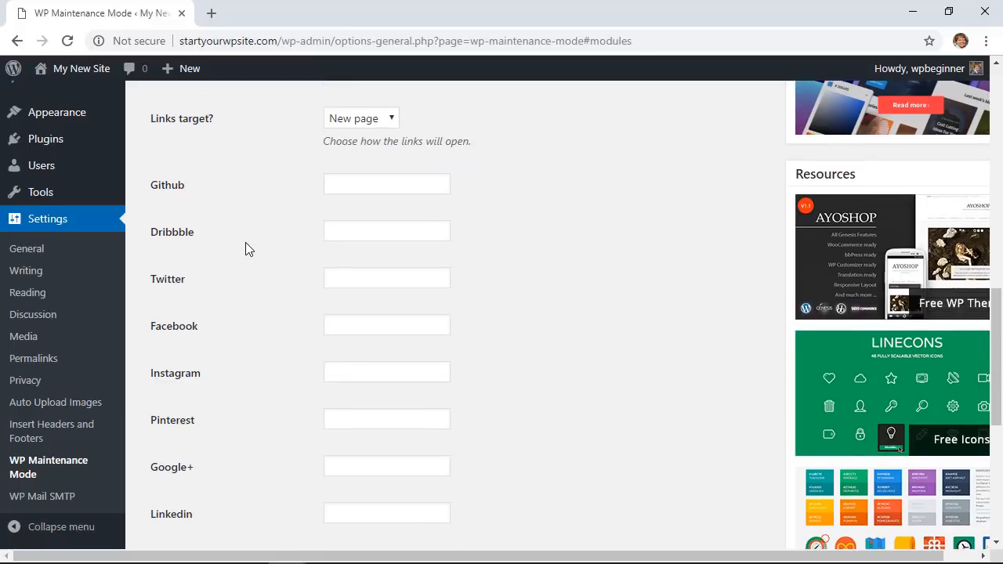
pyautogui.scroll(1, 245, 248)
pyautogui.scroll(-5, 508, 381)
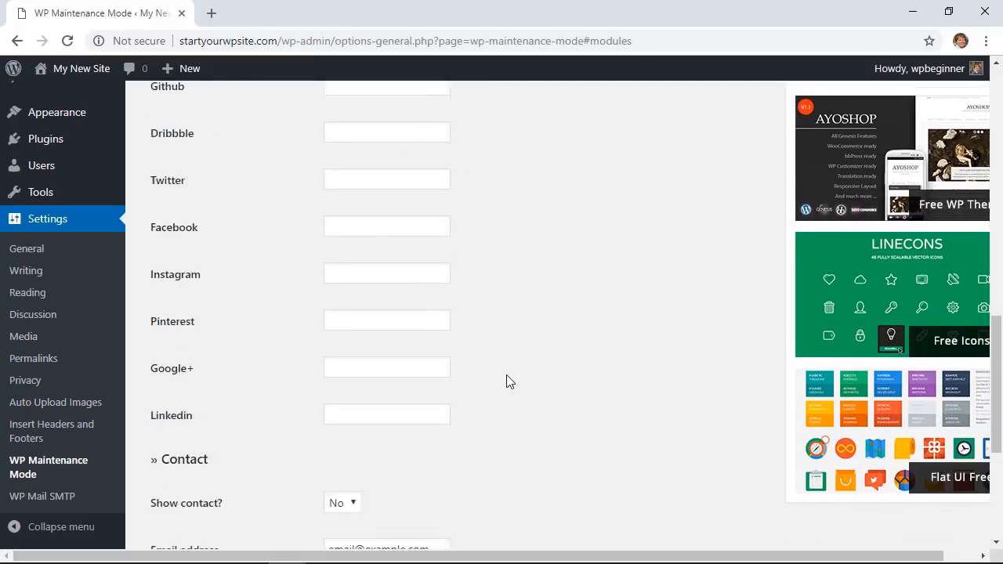
pyautogui.scroll(-1, 507, 381)
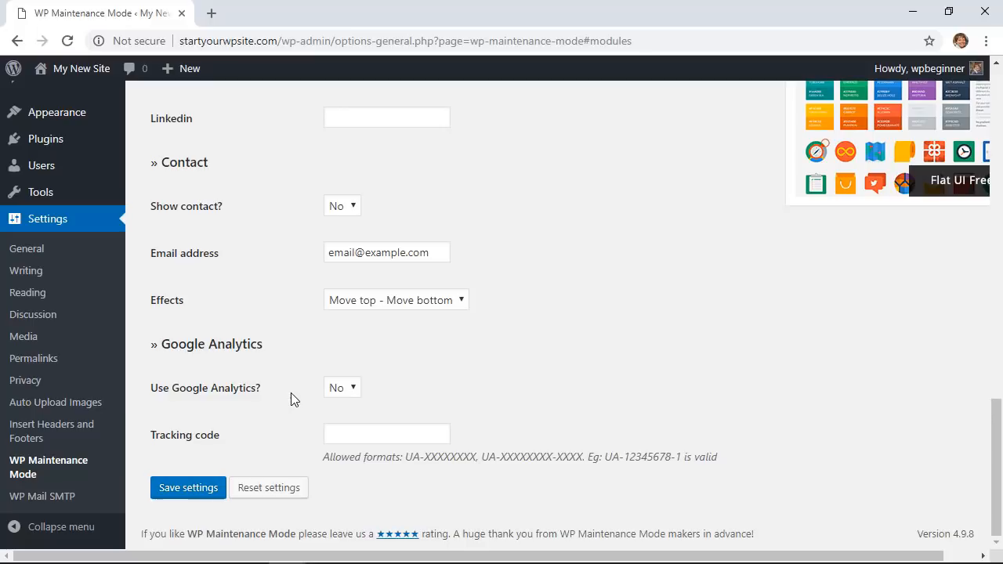
pyautogui.click(195, 485)
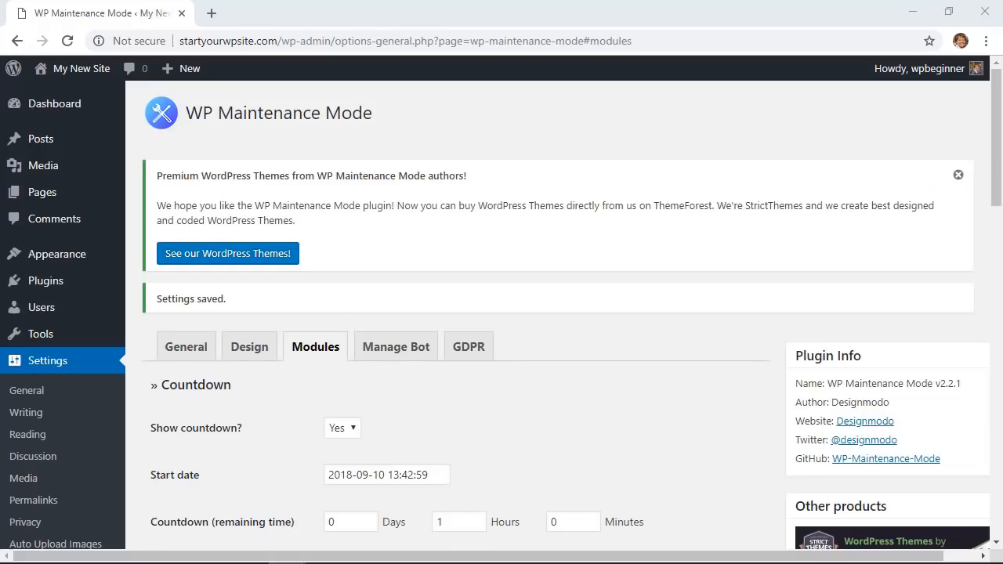
# Step: Look through the Manage Bot settings, including status, bot name, avatar and conversation messages, and open the GDPR settings
pyautogui.click(387, 350)
pyautogui.scroll(-2, 314, 306)
pyautogui.scroll(-1, 282, 301)
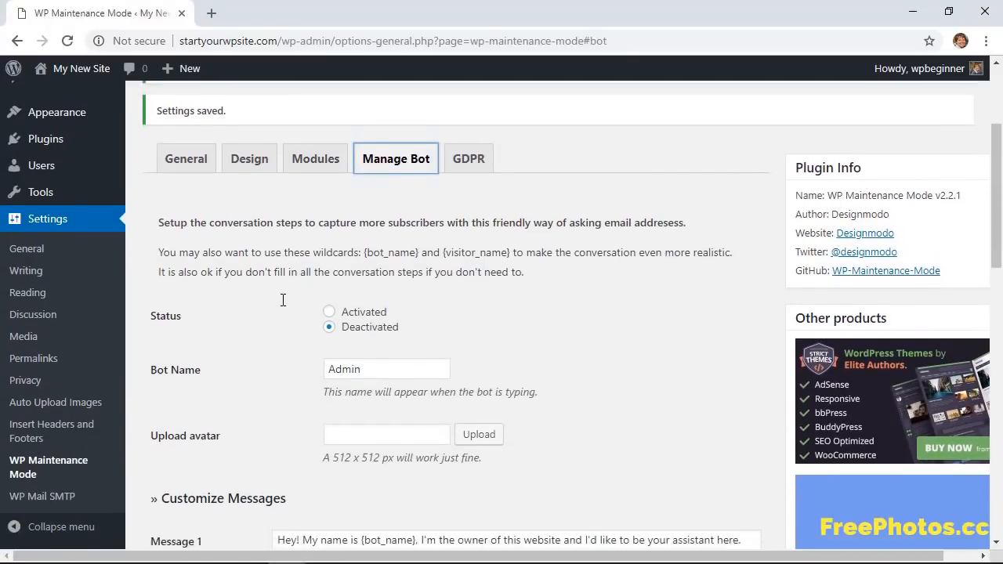
pyautogui.scroll(-1, 246, 302)
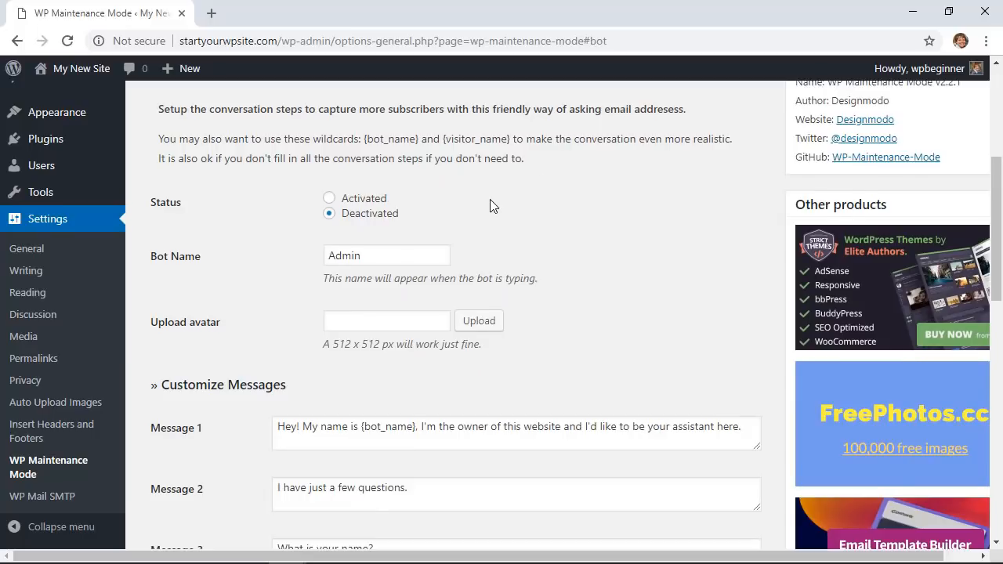
pyautogui.scroll(1, 488, 206)
pyautogui.click(469, 144)
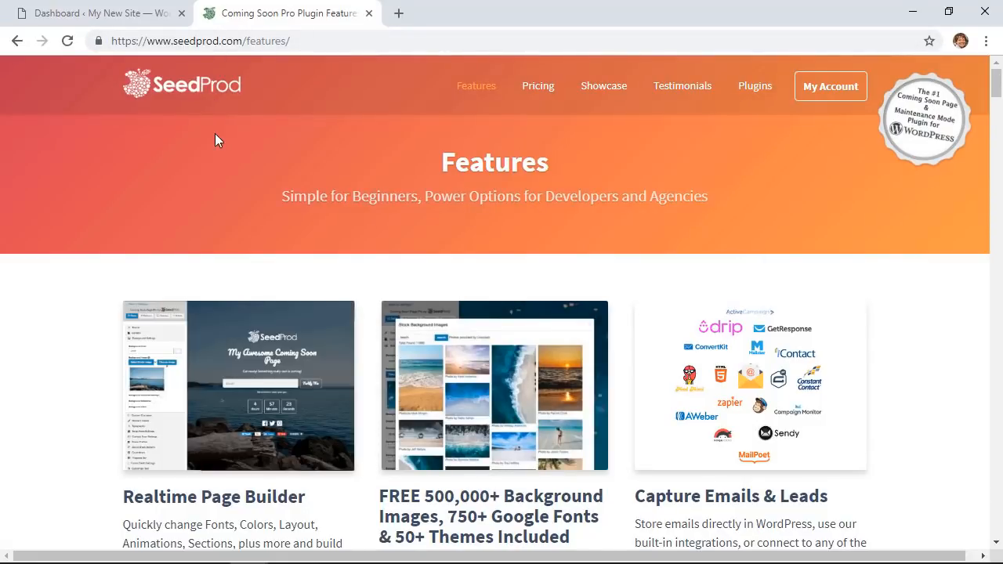
# Step: On the WordPress site, upload the plugin file seedprod-coming-soon-pro-5-5.11.7.zip, then install and activate it
pyautogui.click(86, 12)
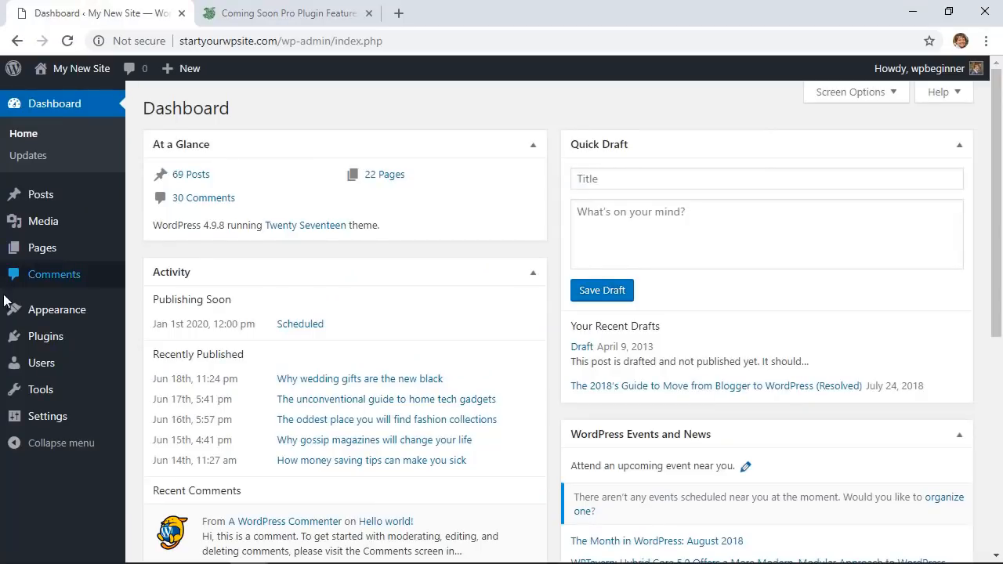
pyautogui.moveTo(62, 339)
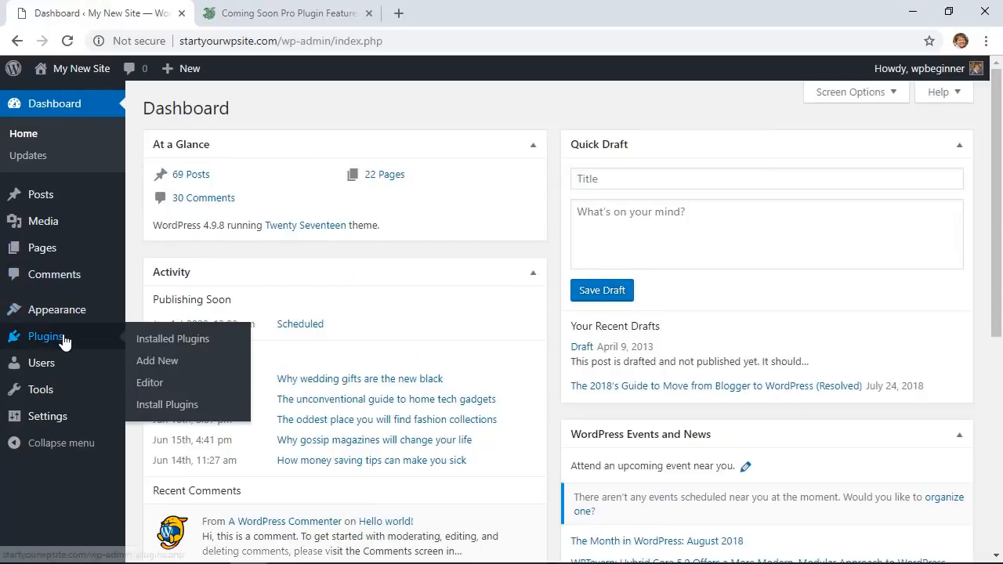
pyautogui.click(165, 361)
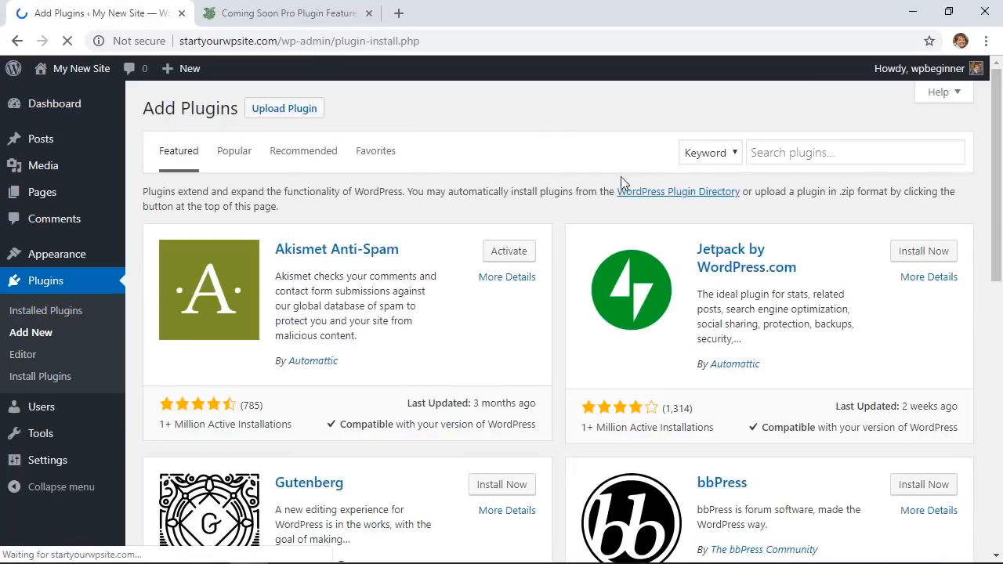
pyautogui.click(275, 119)
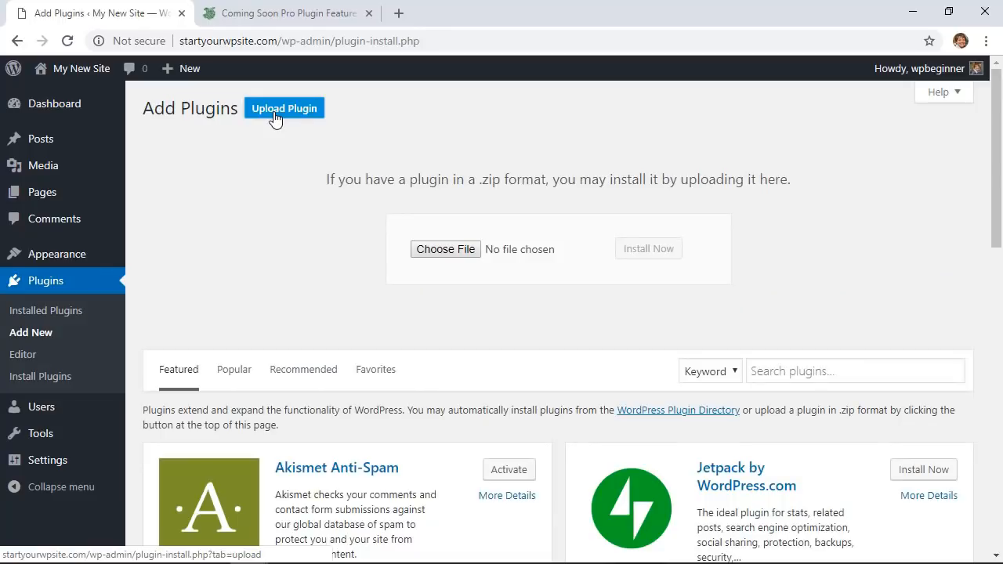
pyautogui.click(438, 249)
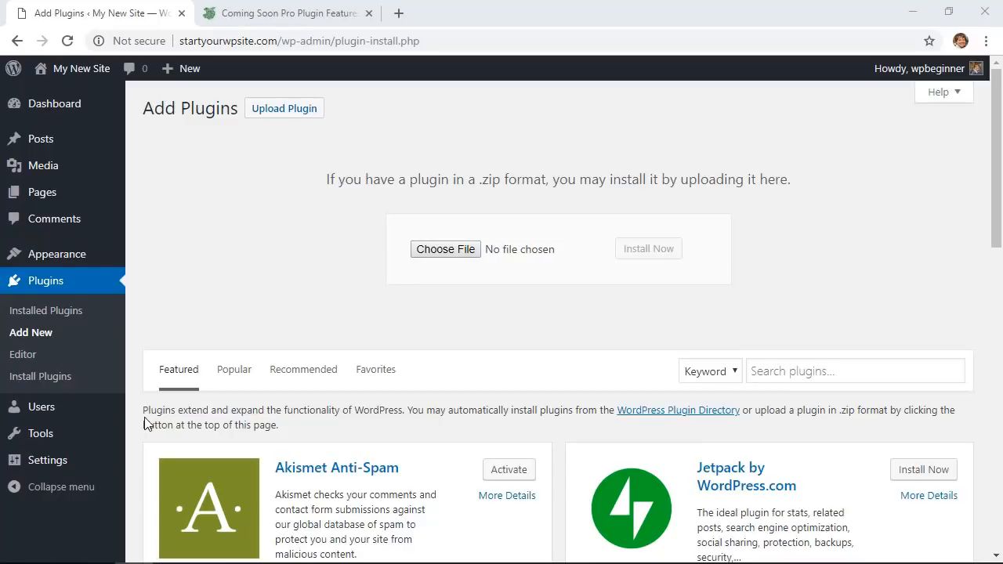
pyautogui.moveTo(144, 423); pyautogui.dragTo(453, 248)
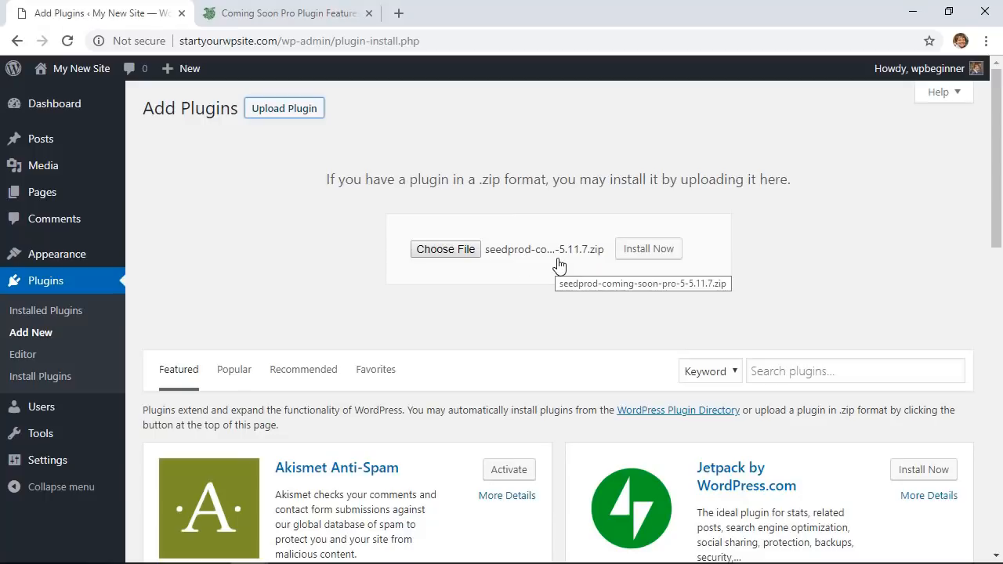
pyautogui.click(639, 260)
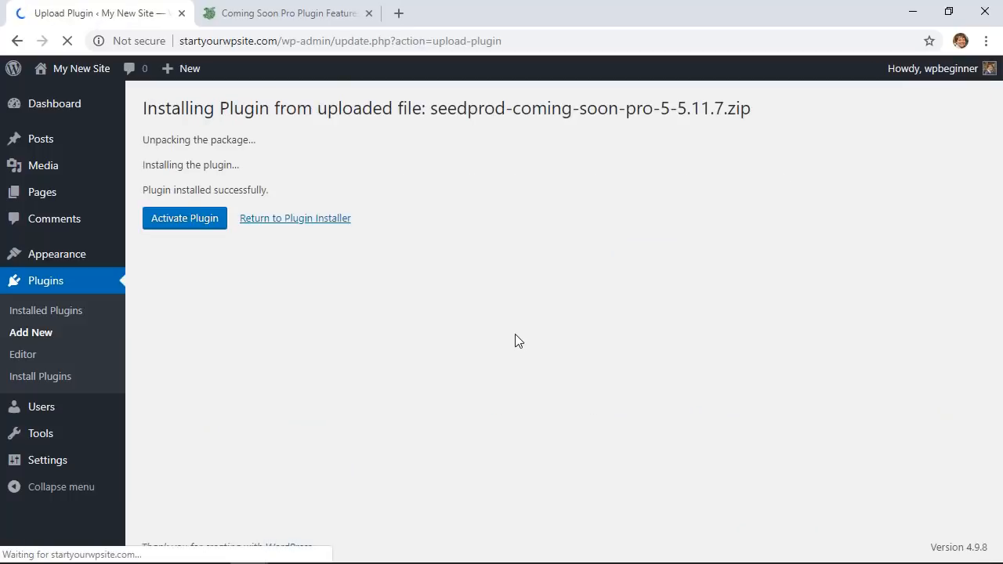
pyautogui.click(163, 223)
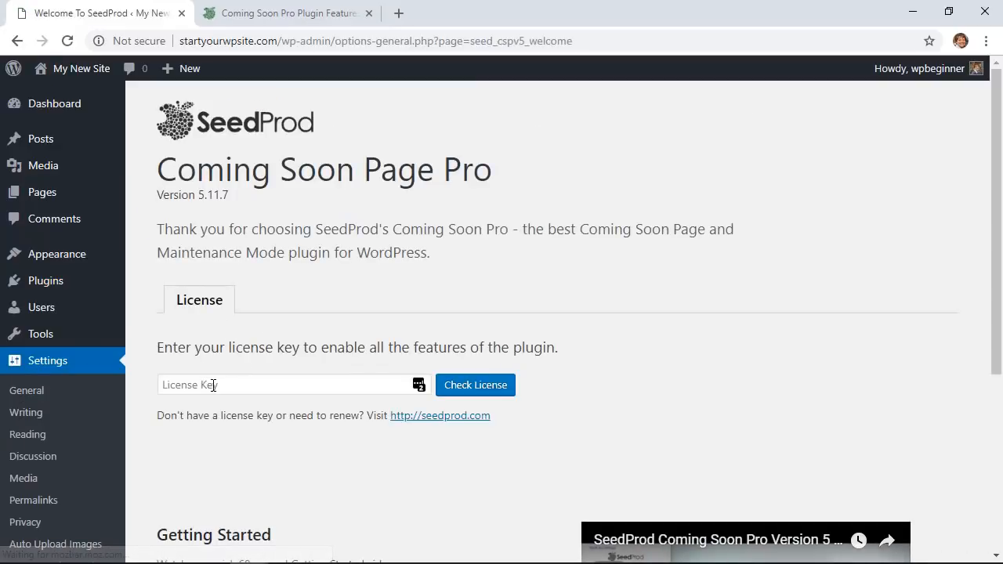
# Step: Paste the license key into the Coming Soon Page Pro license field and check the license
pyautogui.click(213, 385)
pyautogui.rightClick(213, 385)
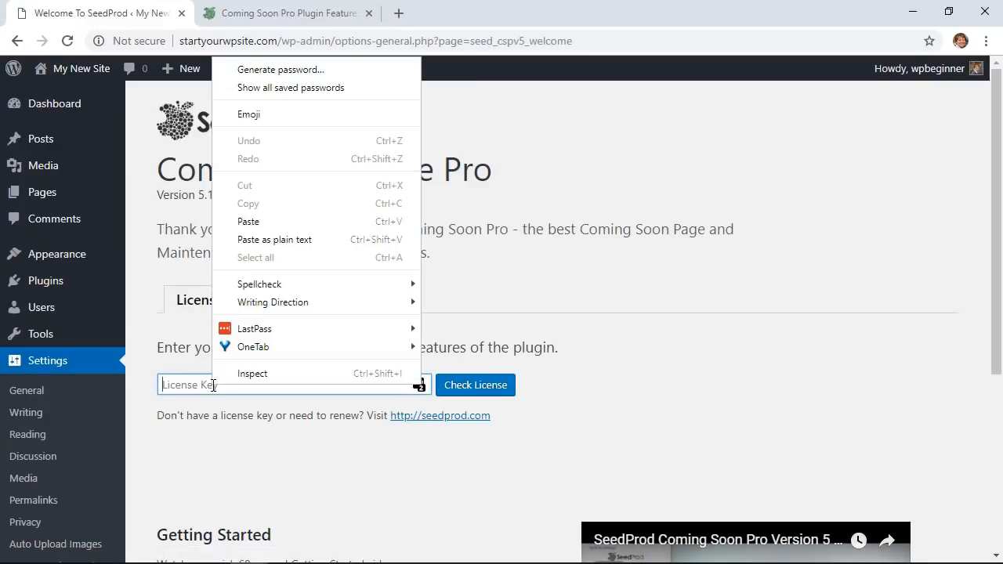
pyautogui.click(266, 224)
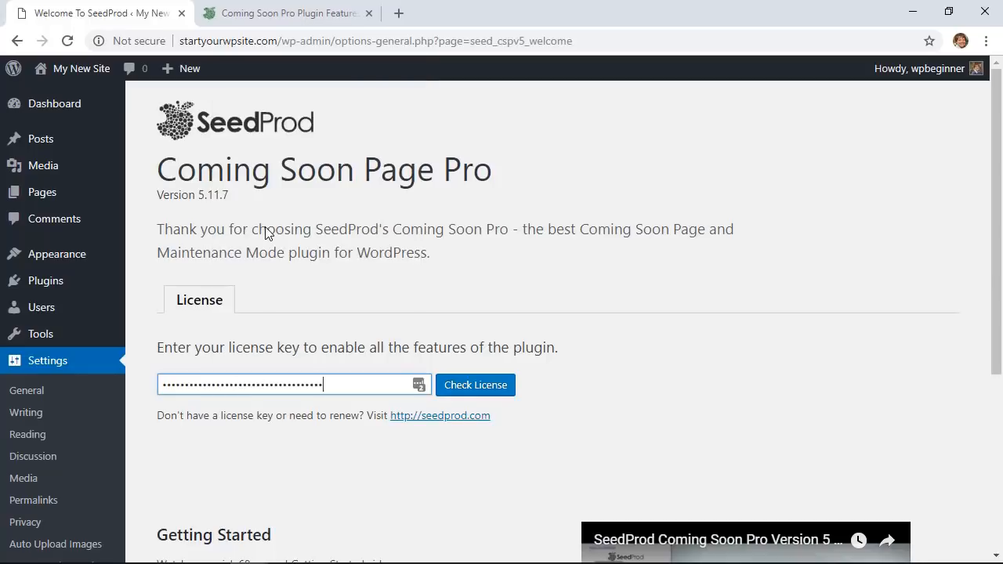
pyautogui.click(492, 386)
# Step: Open the Coming Soon Pro settings and set the status to Enable Coming Soon Mode
pyautogui.scroll(-3, 611, 385)
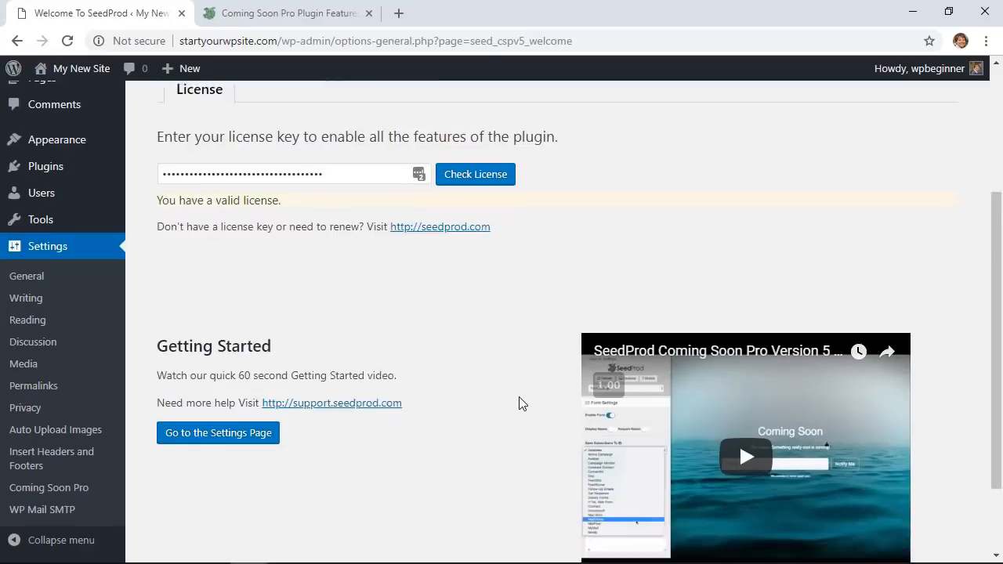
pyautogui.scroll(-2, 522, 403)
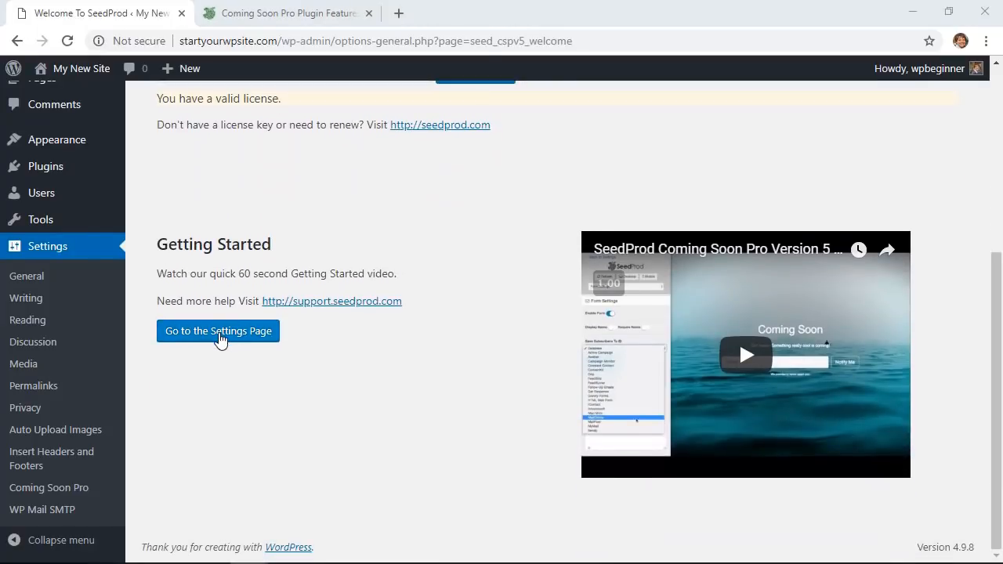
pyautogui.scroll(1, 223, 340)
pyautogui.scroll(-1, 223, 341)
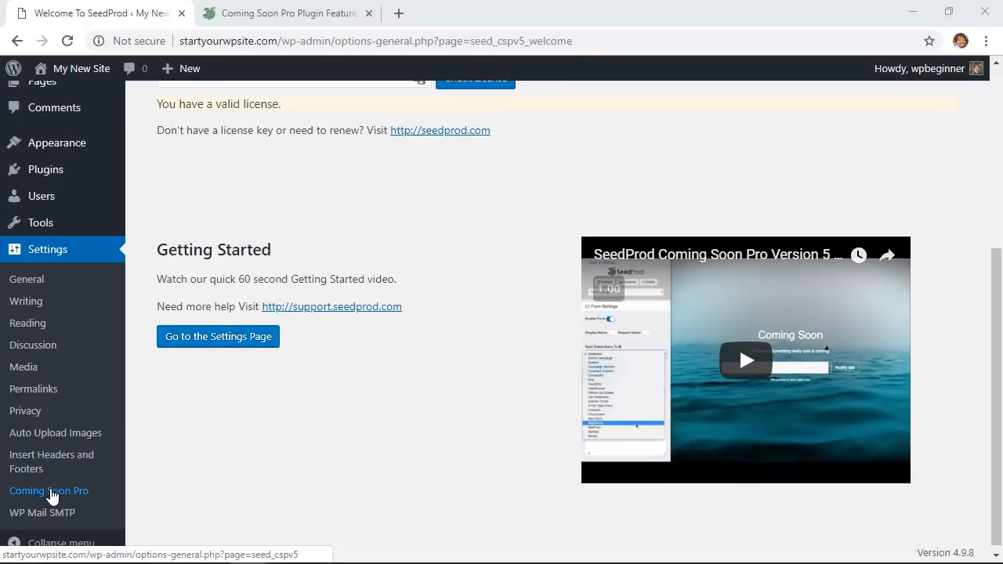
pyautogui.click(50, 492)
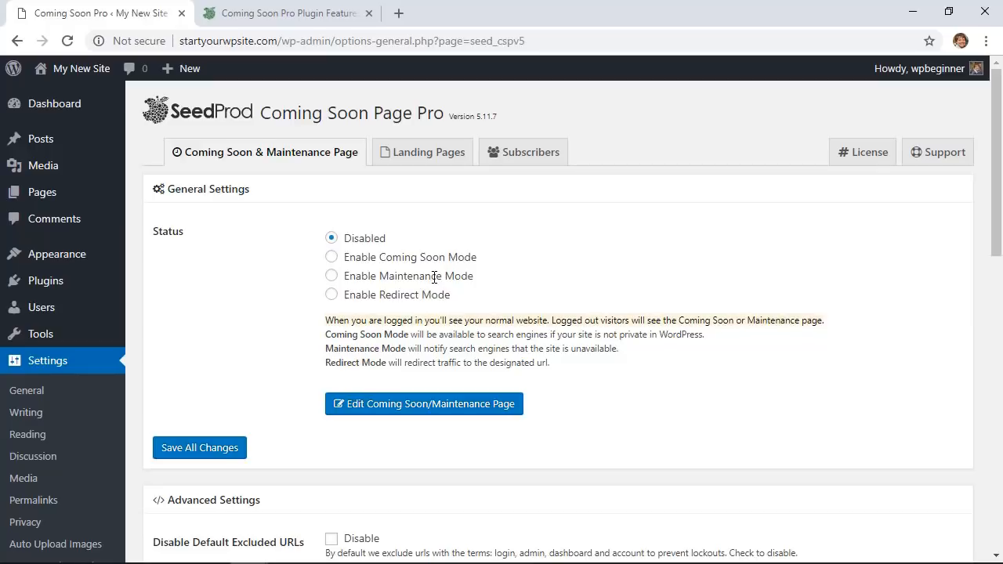
pyautogui.click(346, 295)
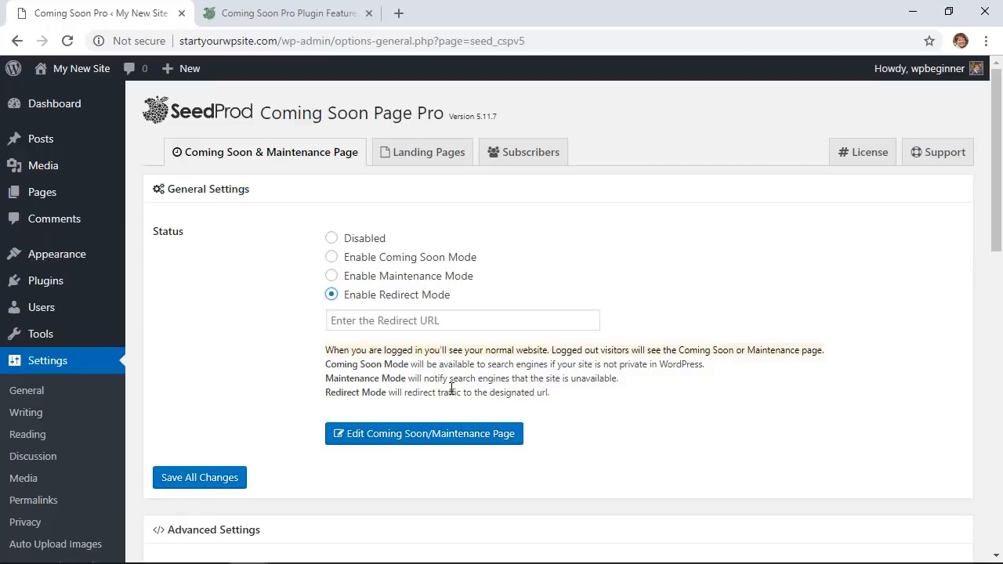
pyautogui.click(331, 258)
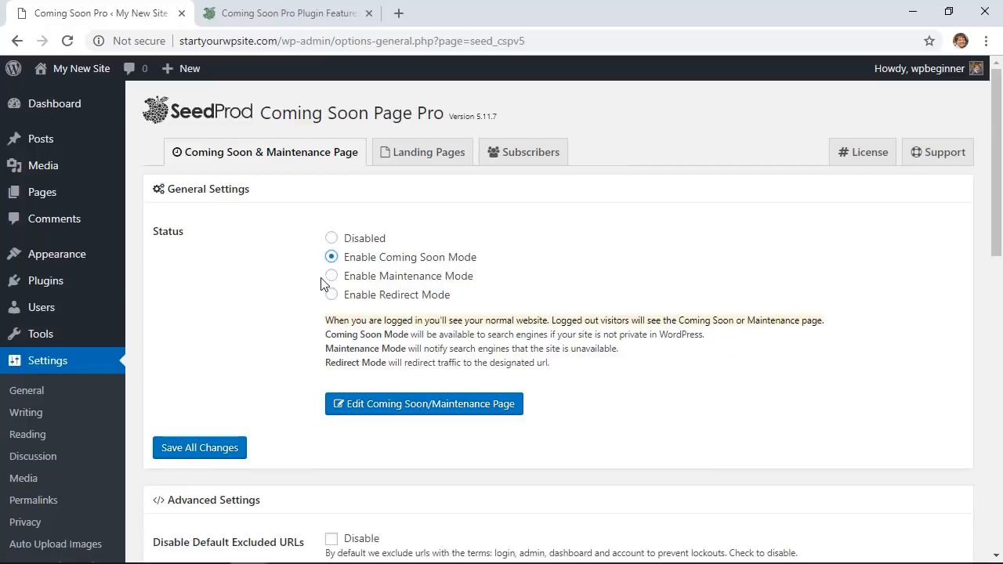
# Step: Edit the Coming Soon/Maintenance page and choose the Inspiring Hot Air Balloon theme for it
pyautogui.scroll(-2, 269, 291)
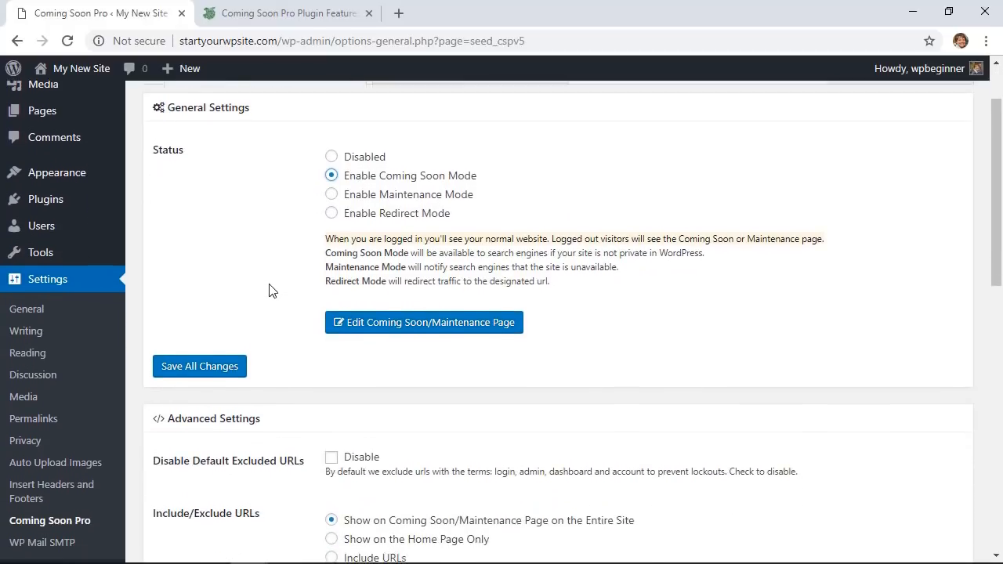
pyautogui.click(390, 318)
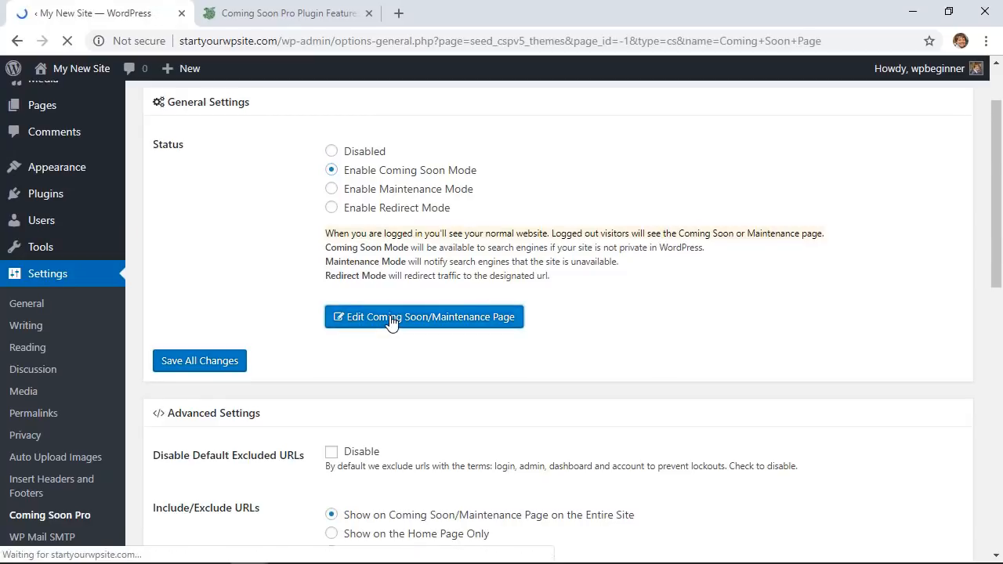
pyautogui.scroll(-1, 390, 321)
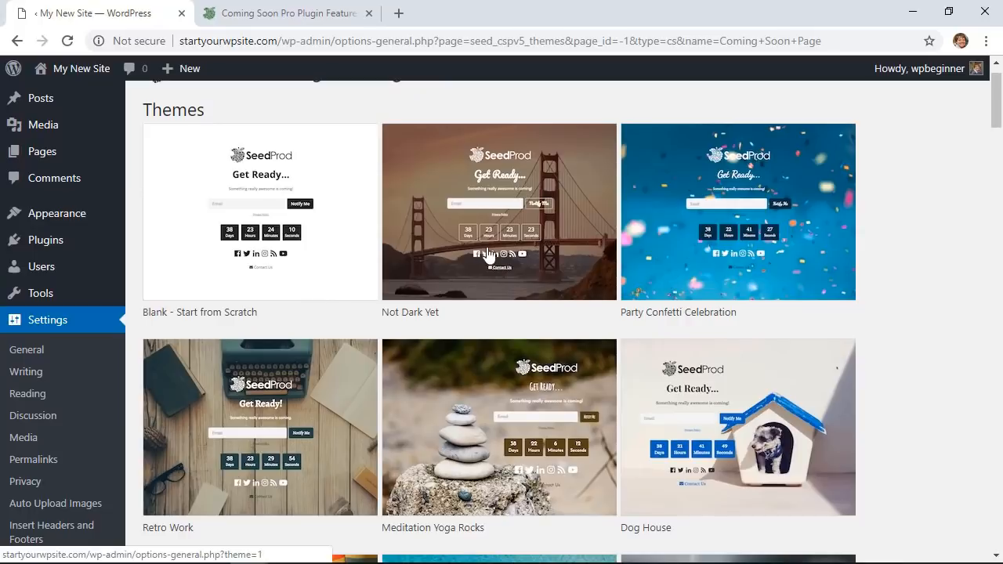
pyautogui.scroll(-1, 506, 248)
pyautogui.scroll(-3, 505, 248)
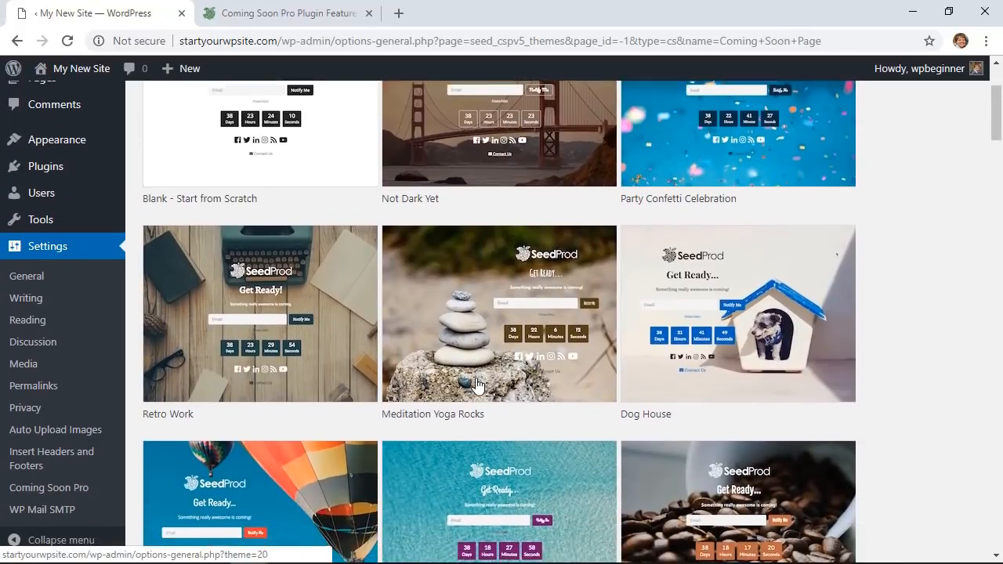
pyautogui.scroll(-7, 477, 384)
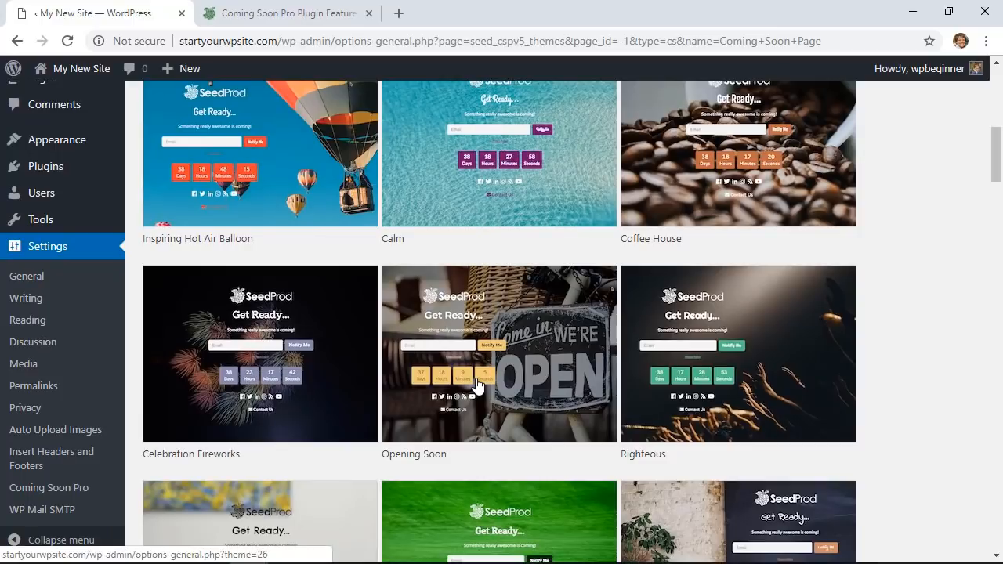
pyautogui.scroll(4, 477, 384)
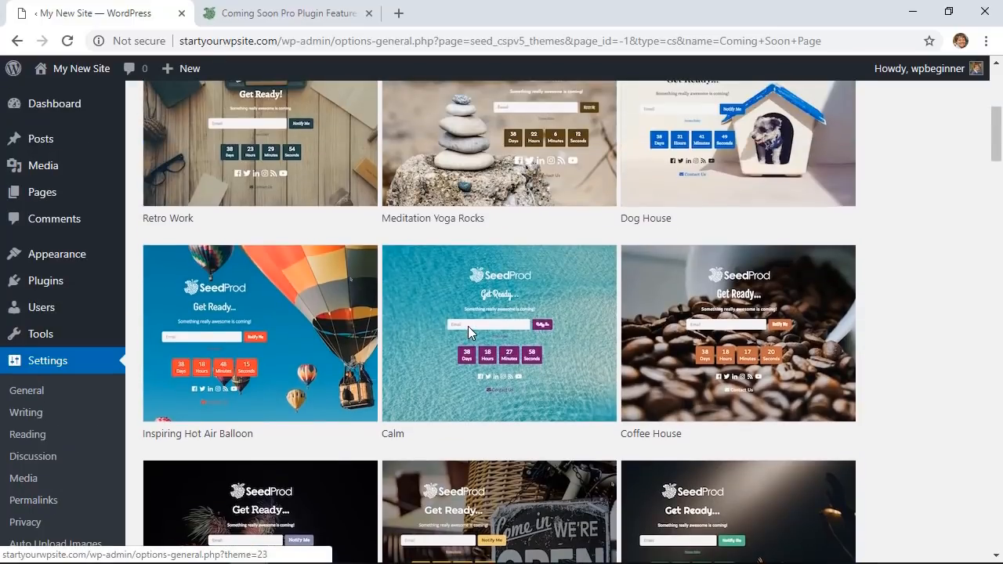
pyautogui.click(286, 316)
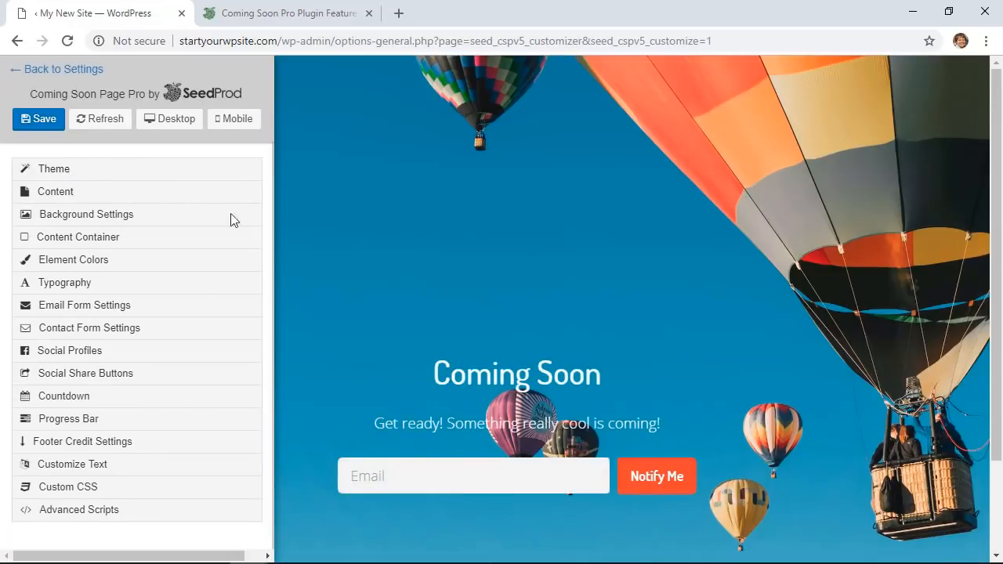
# Step: In the page content, change the headline to "Coming Soon!" and make "Get ready!" bold in the description
pyautogui.click(55, 191)
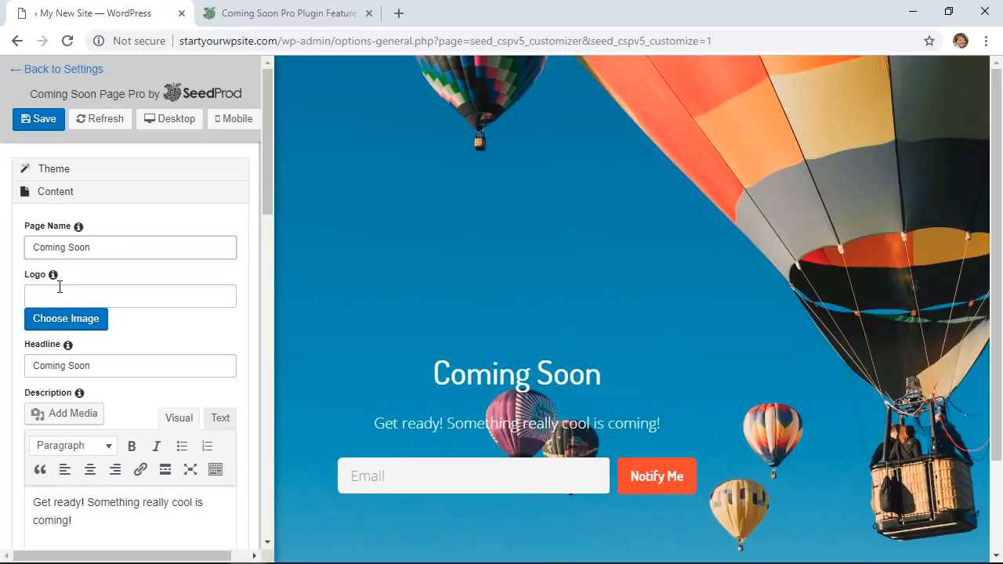
pyautogui.click(131, 368)
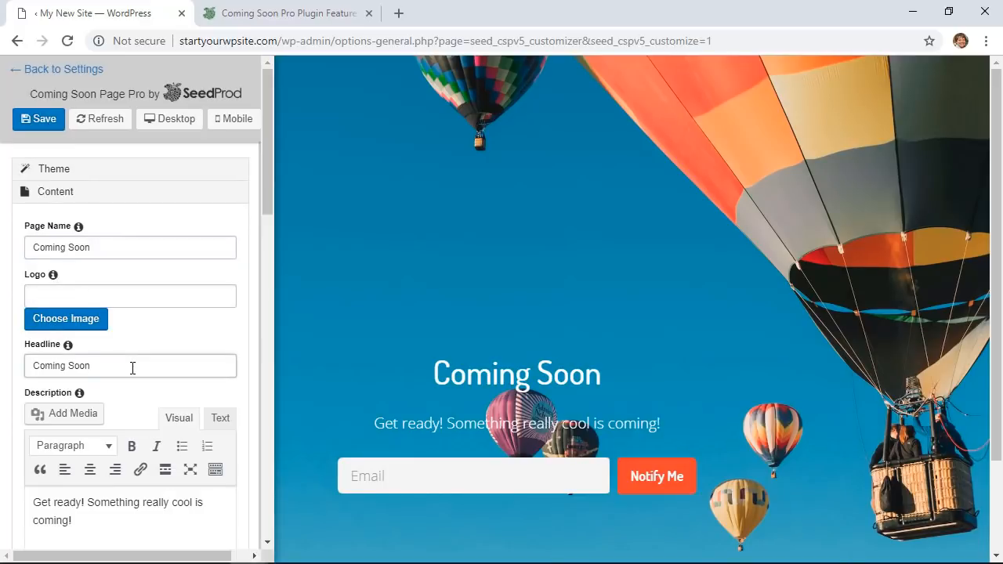
pyautogui.write('!')
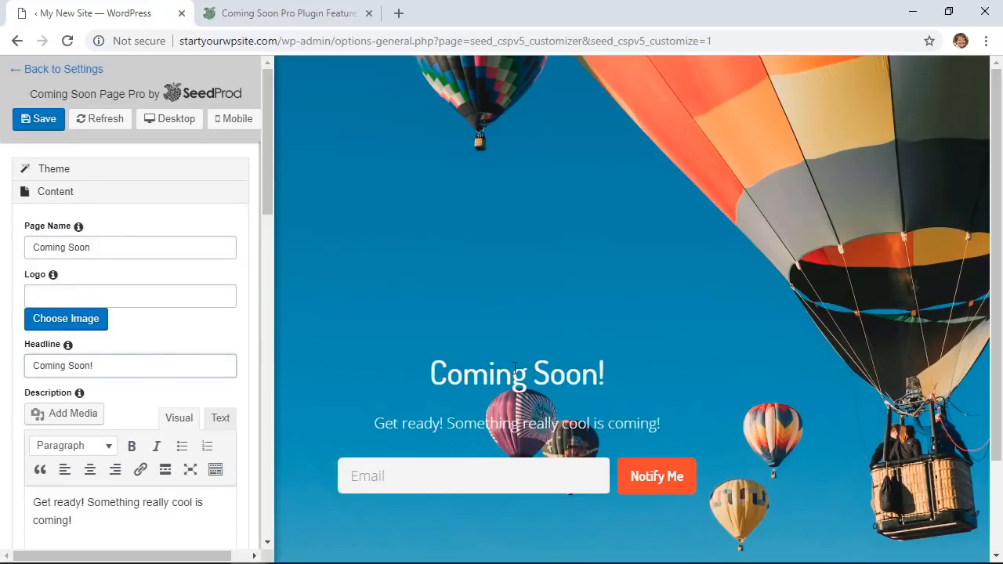
pyautogui.scroll(-2, 176, 322)
pyautogui.click(129, 376)
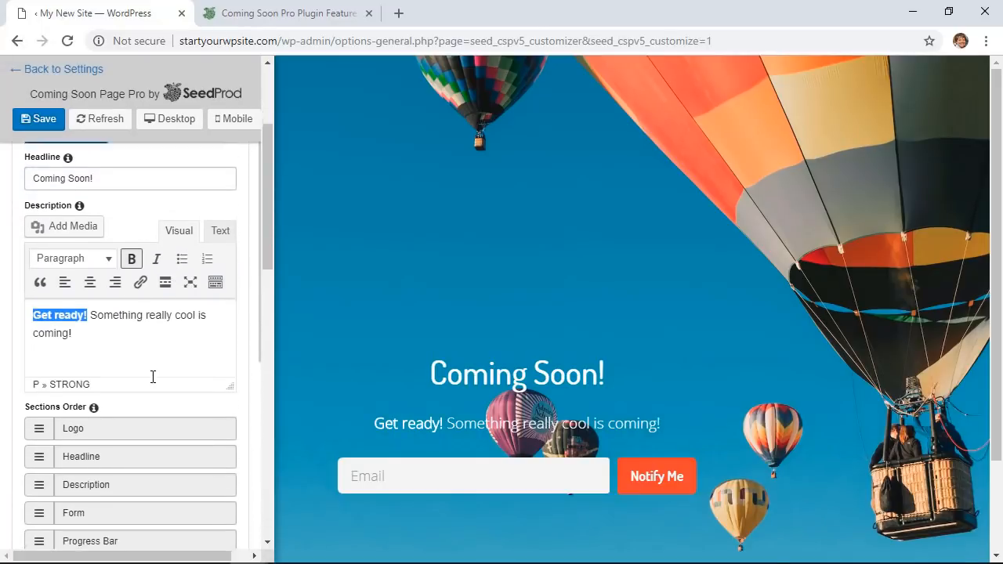
# Step: In the email form settings, set Save Subscribers To to MailChimp and save the coming soon page
pyautogui.scroll(-5, 152, 376)
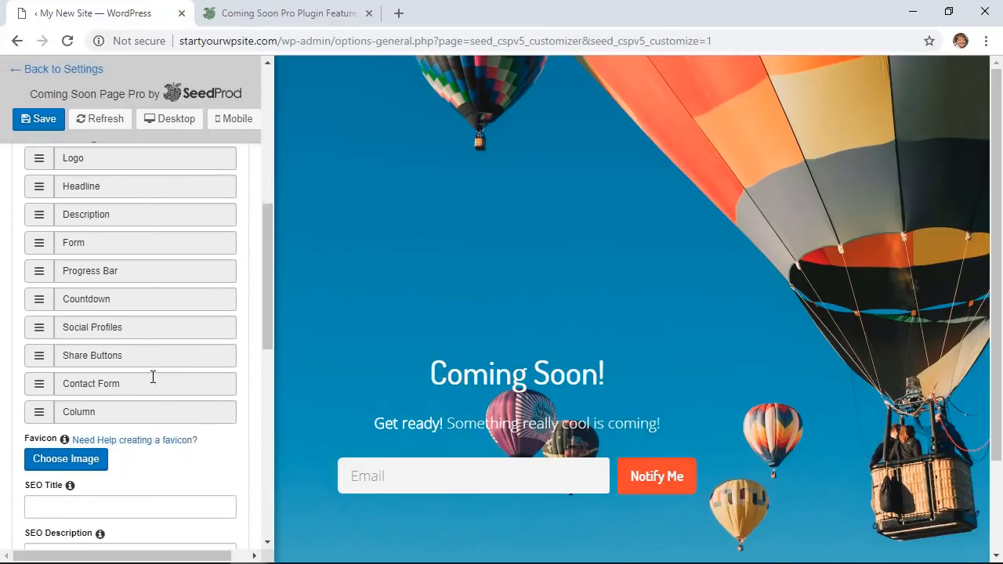
pyautogui.scroll(-6, 153, 376)
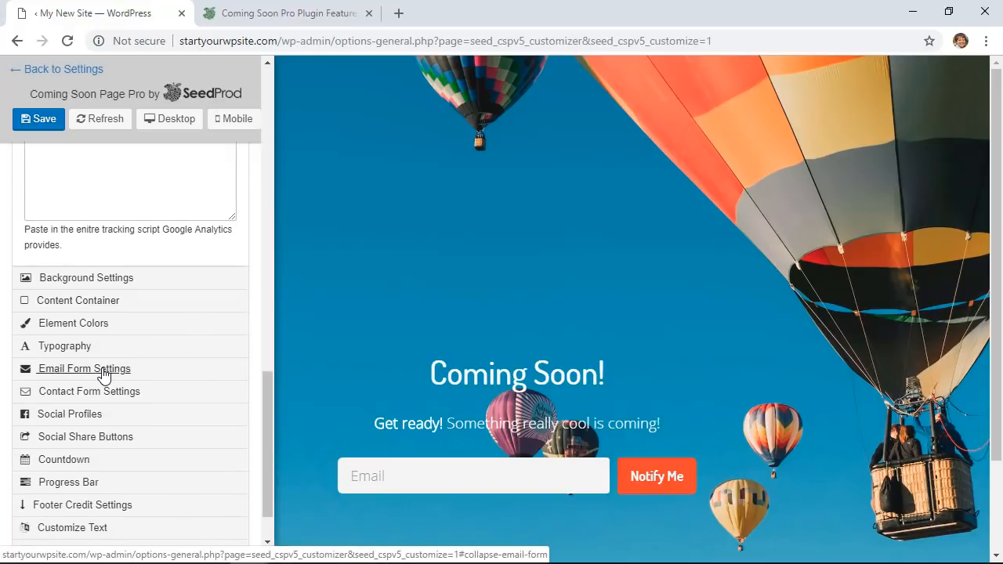
pyautogui.click(98, 369)
pyautogui.scroll(-3, 200, 353)
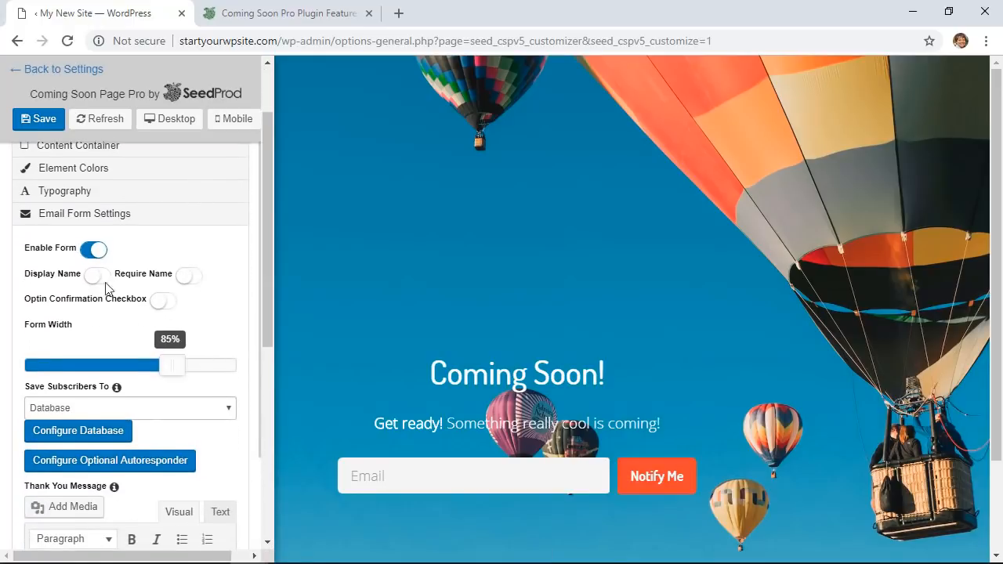
pyautogui.click(219, 353)
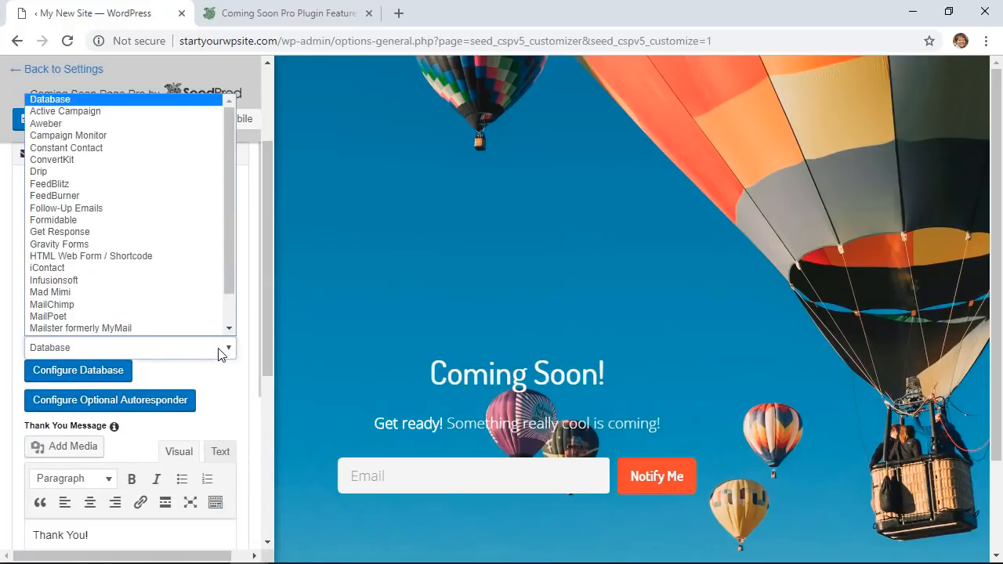
pyautogui.click(151, 308)
pyautogui.scroll(-5, 217, 400)
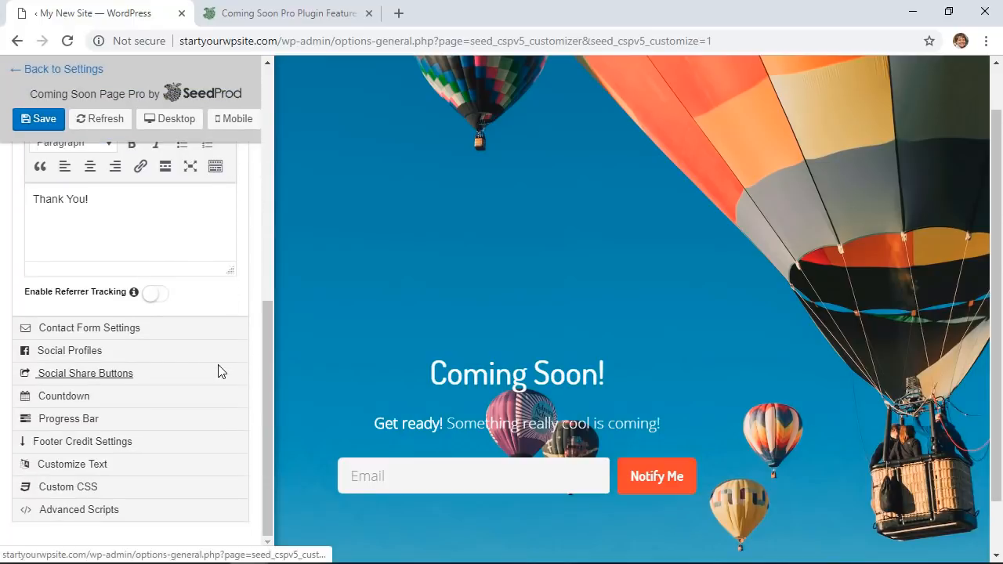
pyautogui.scroll(3, 192, 235)
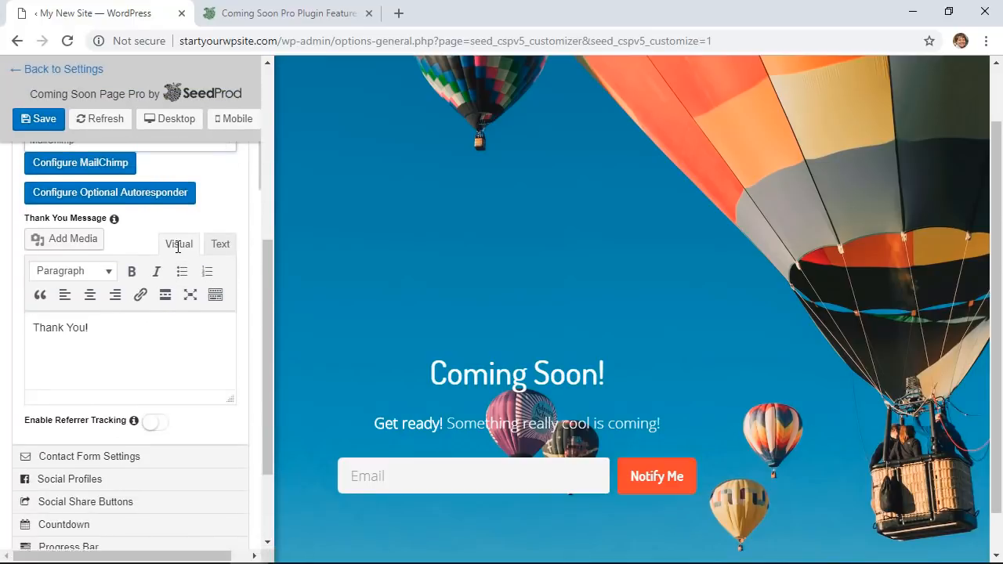
pyautogui.click(40, 121)
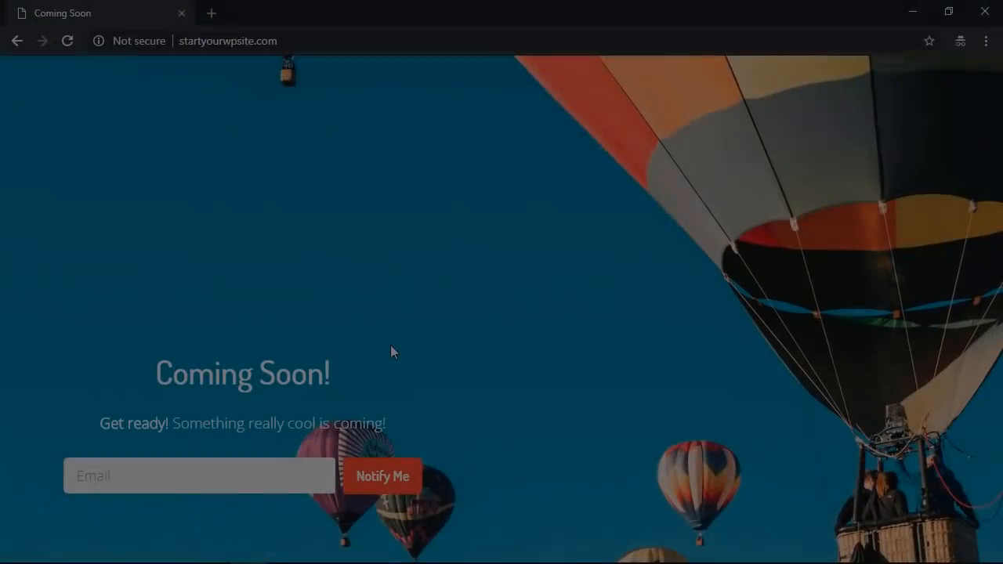